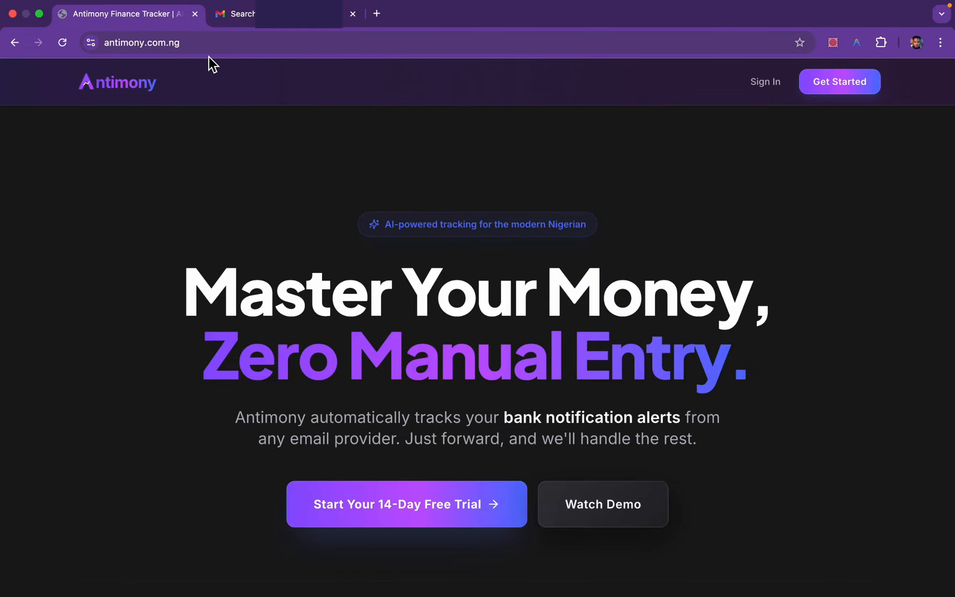
Look over the Antimony homepage and open the form for registering a new account.
{"action": "scroll", "coordinate": [660, 383], "scroll_direction": "down", "scroll_amount": 6}
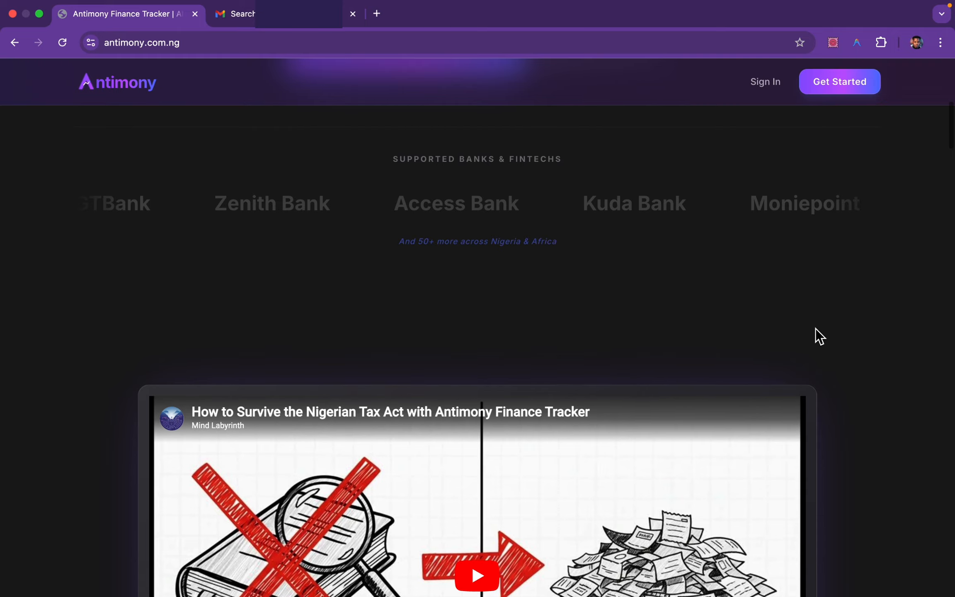
{"action": "scroll", "coordinate": [816, 328], "scroll_direction": "up", "scroll_amount": 5}
{"action": "scroll", "coordinate": [816, 328], "scroll_direction": "up", "scroll_amount": 5}
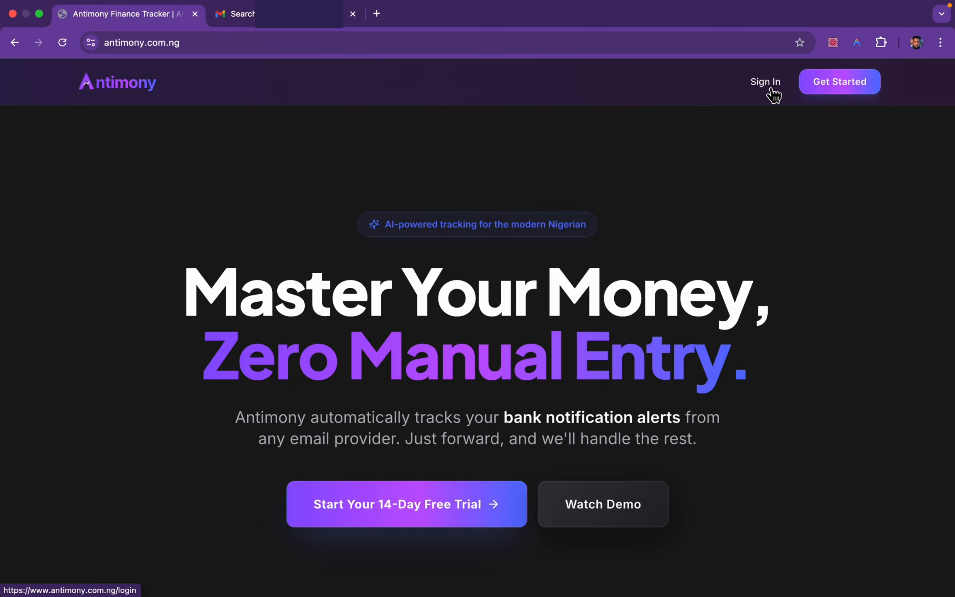
{"action": "left_click", "coordinate": [840, 83]}
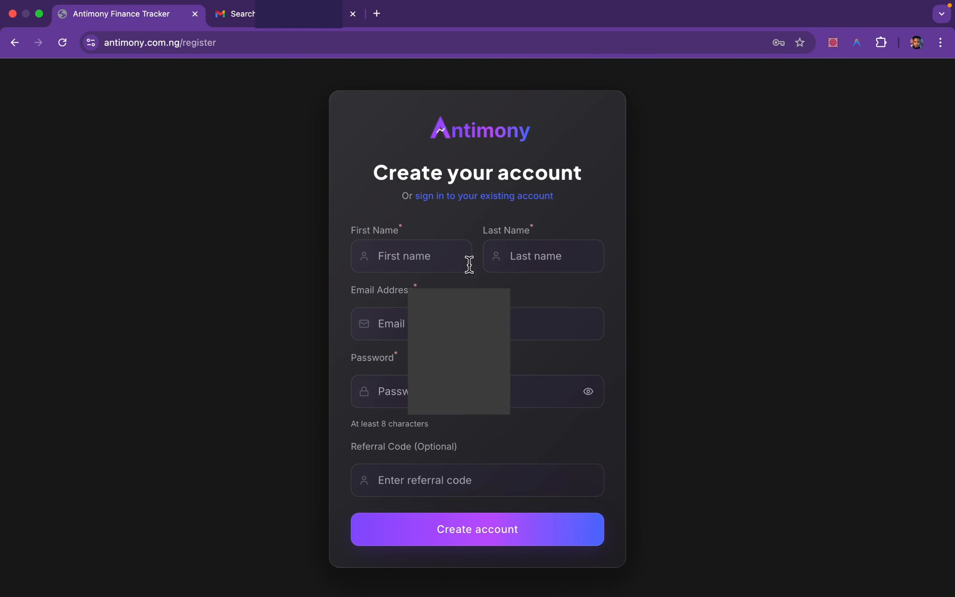
Fill in the account holder's first name and last name in the registration form.
{"action": "left_click", "coordinate": [432, 257]}
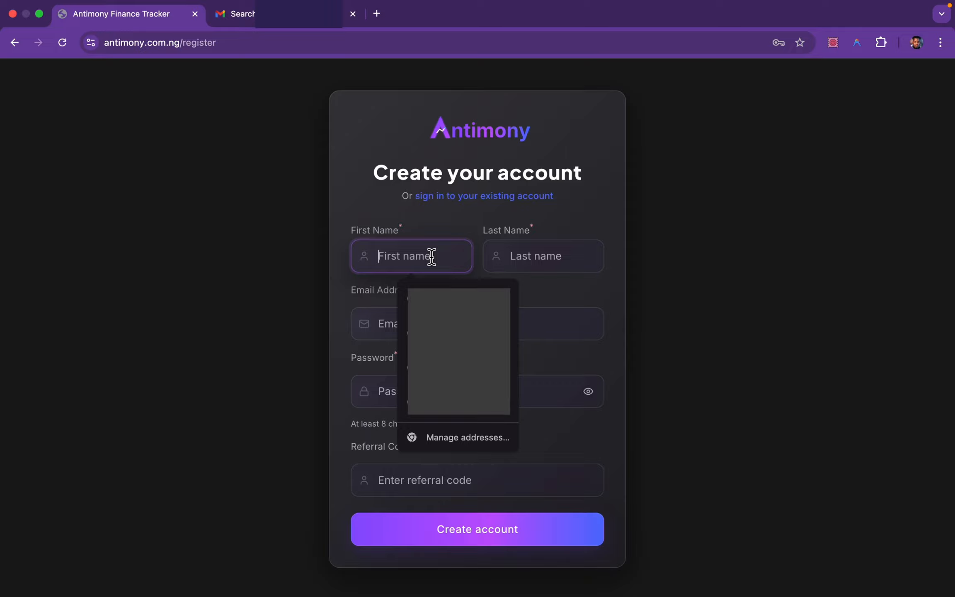
{"action": "key", "text": "Escape"}
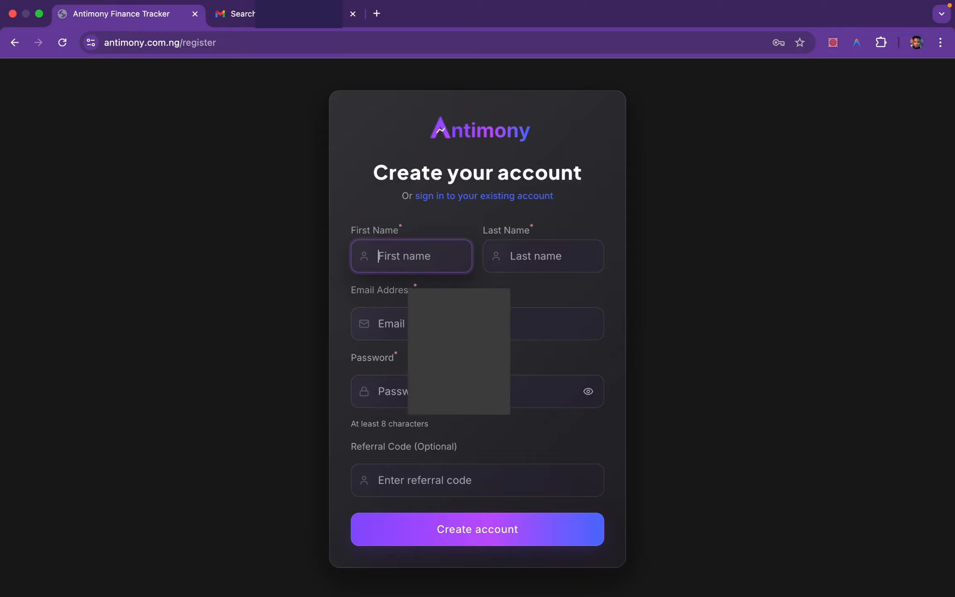
{"action": "type", "text": "Demo"}
{"action": "key", "text": "Tab"}
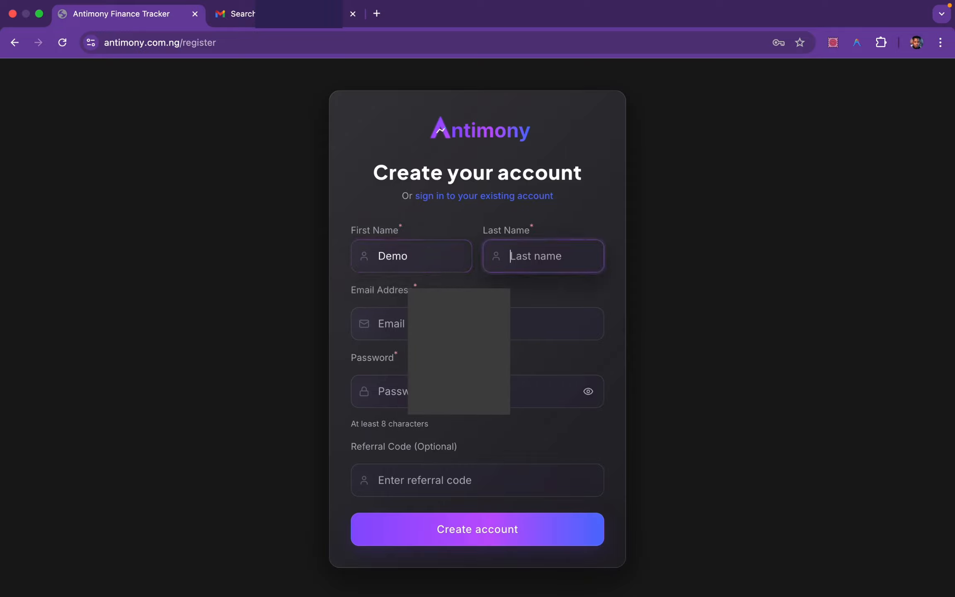
{"action": "type", "text": "Account"}
Enter the account holder's email address and the account password in the registration form.
{"action": "left_click", "coordinate": [405, 327]}
{"action": "key", "text": "Escape"}
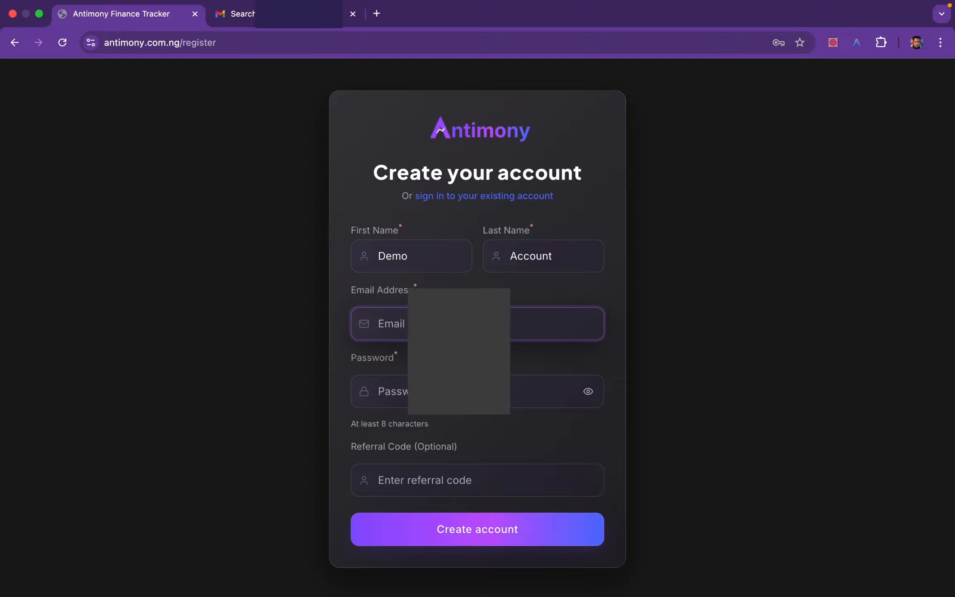
{"action": "type", "text": "de"}
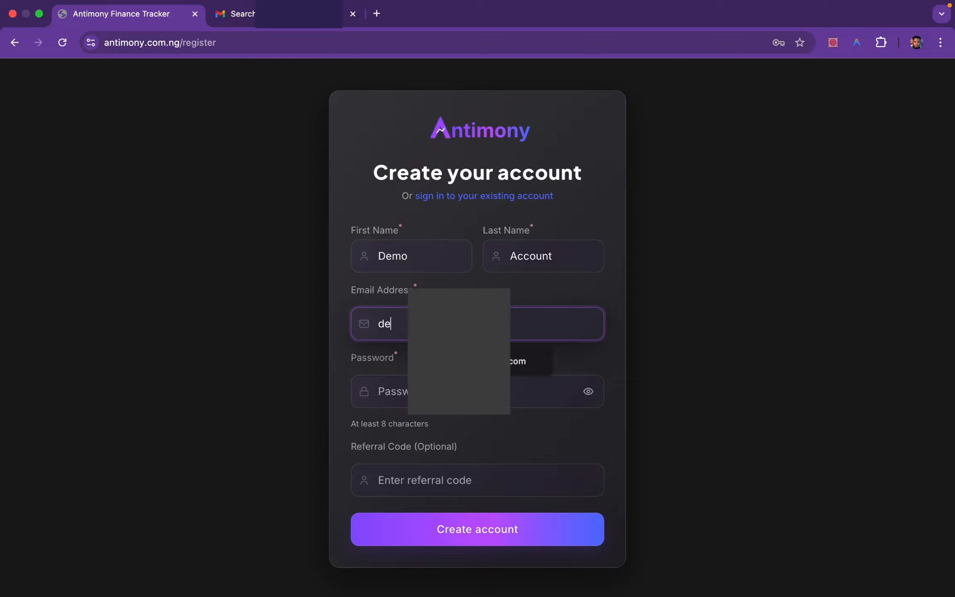
{"action": "type", "text": "mo@"}
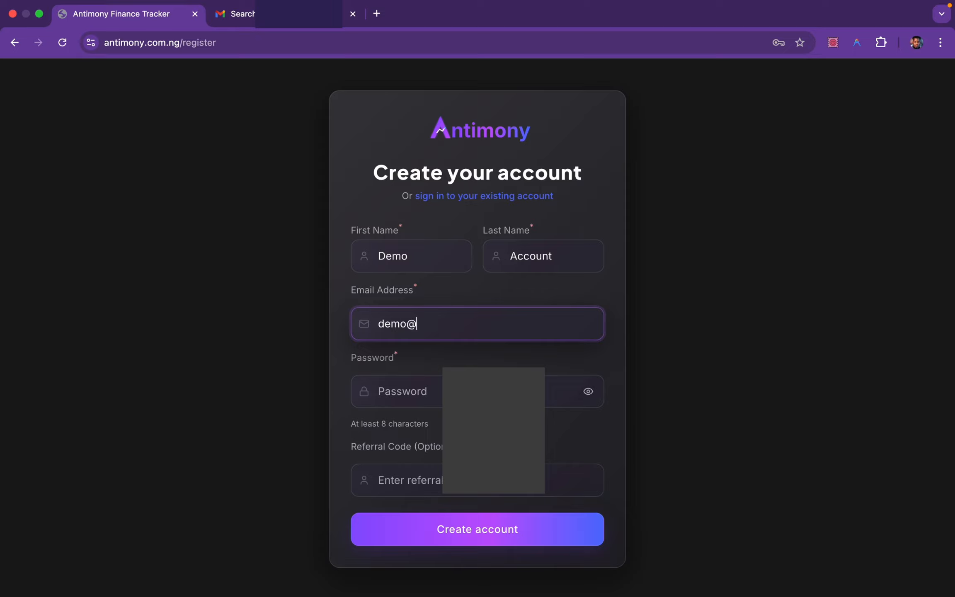
{"action": "type", "text": "email.com"}
{"action": "left_click", "coordinate": [417, 390]}
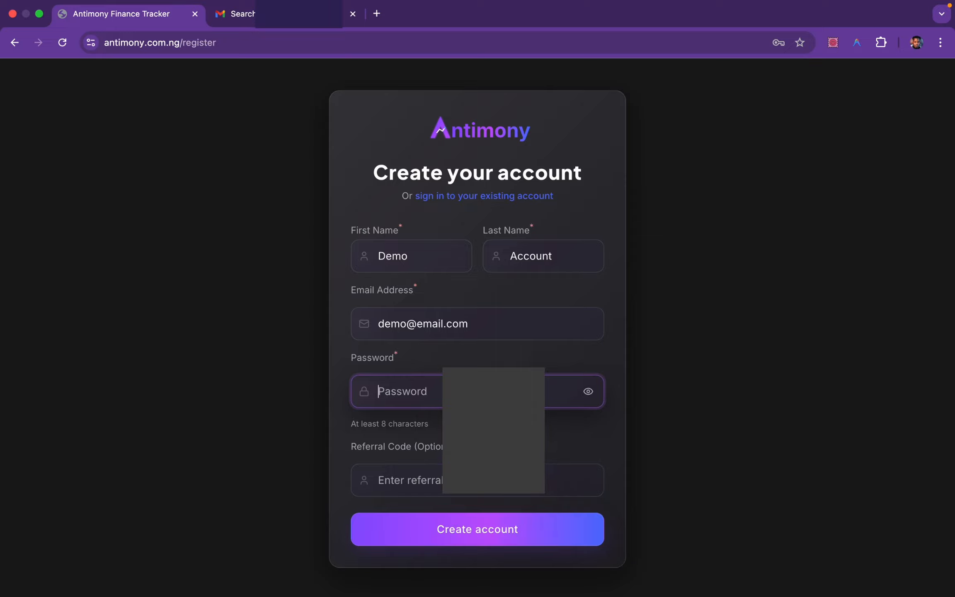
{"action": "type", "text": "•••••••••"}
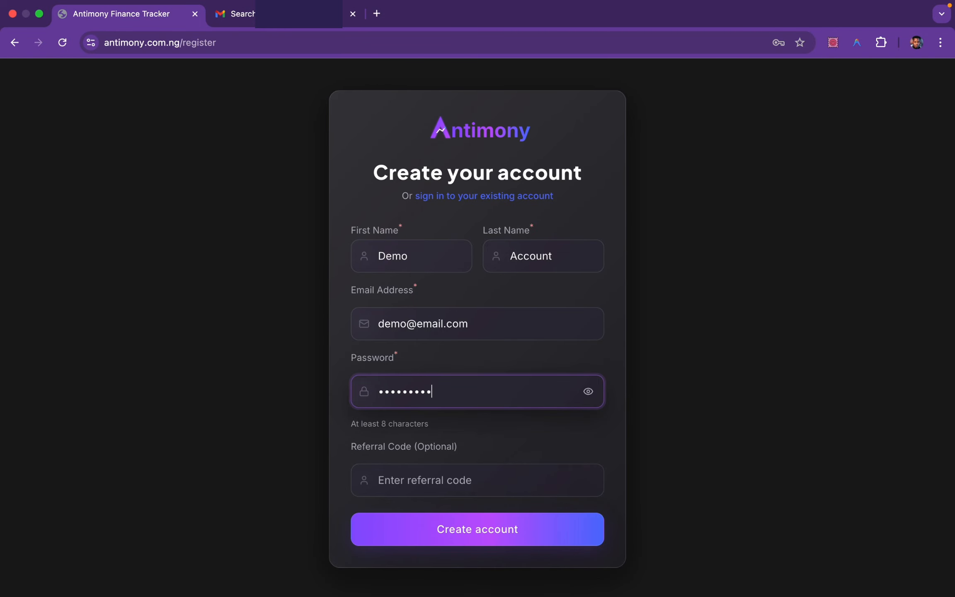
{"action": "type", "text": "••••"}
Create the account without a referral code and save its login in the browser's password manager.
{"action": "left_click", "coordinate": [555, 430]}
{"action": "scroll", "coordinate": [555, 430], "scroll_direction": "down", "scroll_amount": 1}
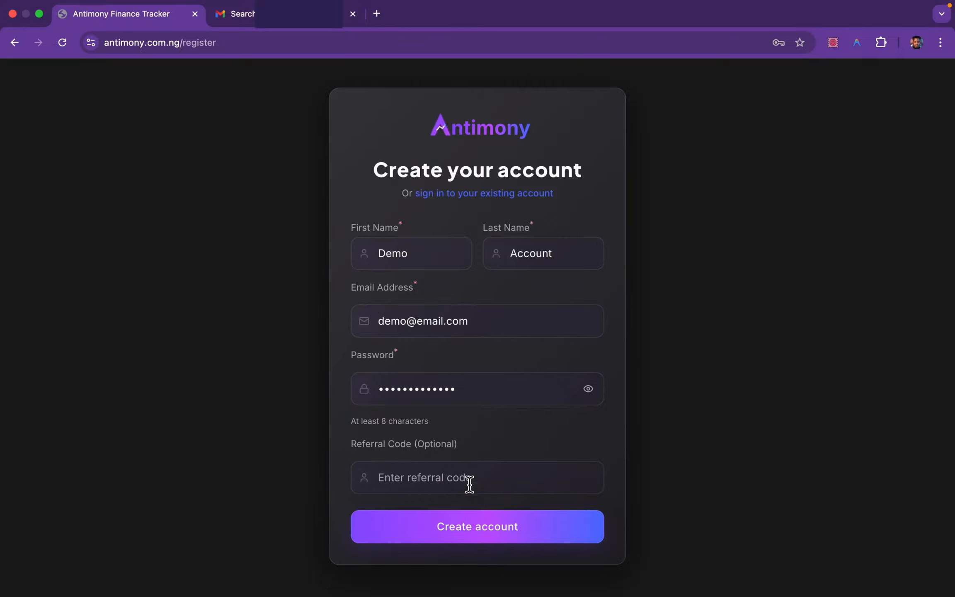
{"action": "left_click", "coordinate": [470, 532]}
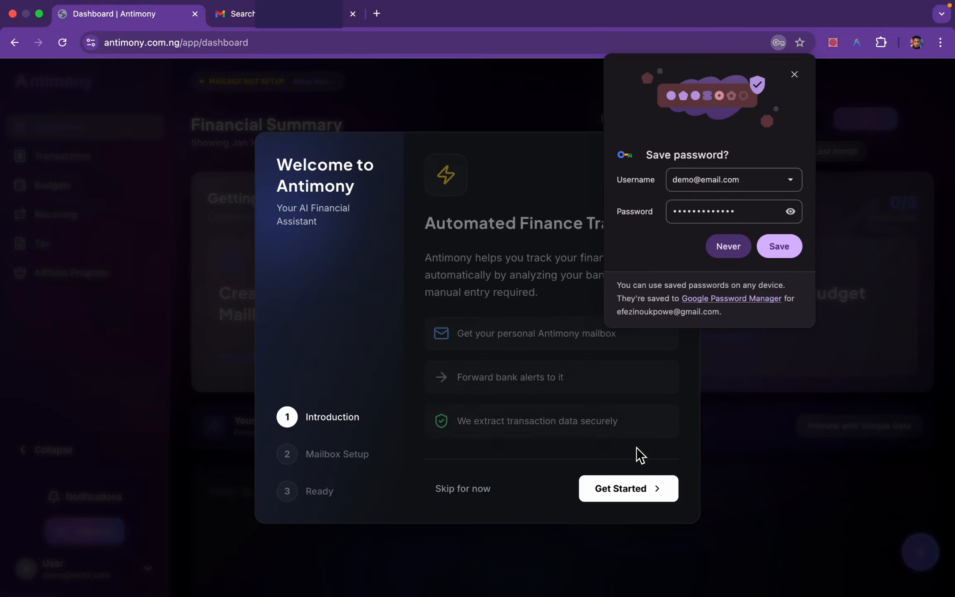
{"action": "left_click", "coordinate": [767, 248]}
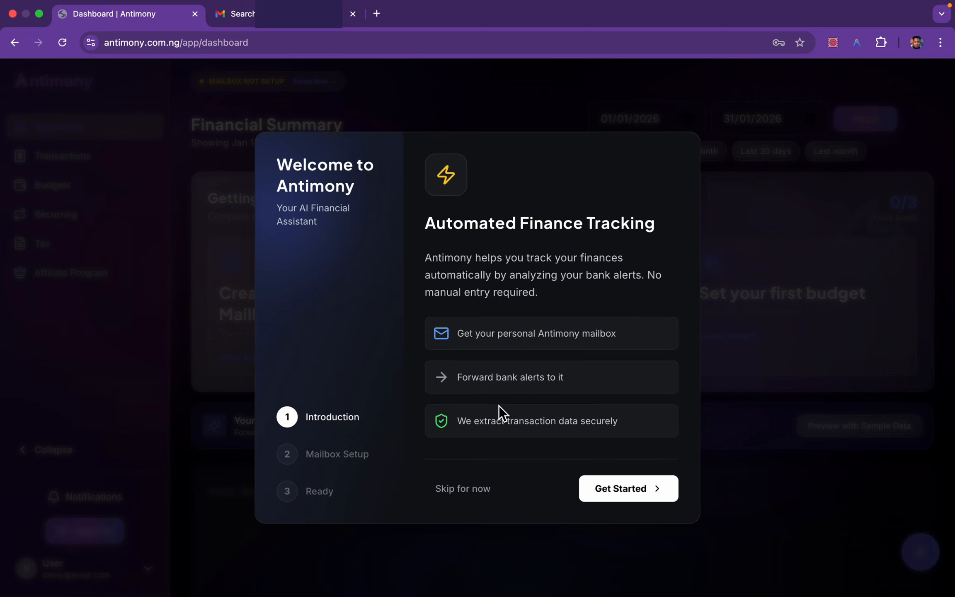
Start the onboarding setup and create an Antimony mailbox with the name "demo".
{"action": "left_click", "coordinate": [639, 490]}
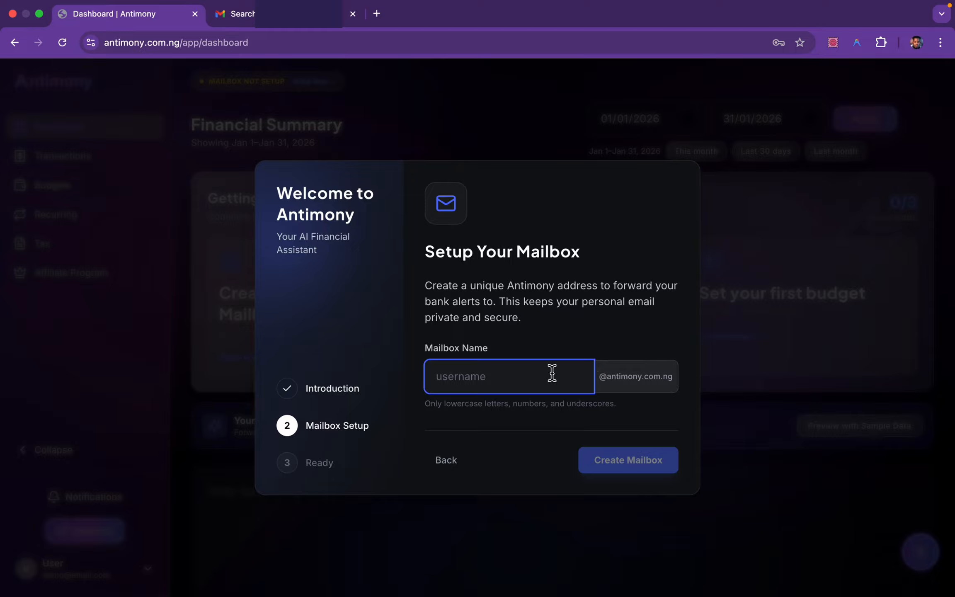
{"action": "type", "text": "de"}
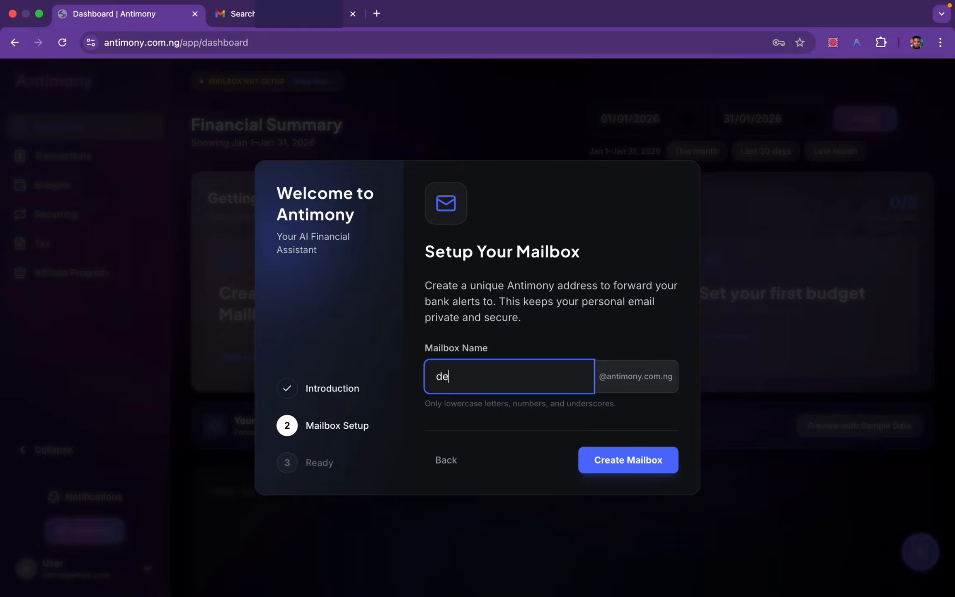
{"action": "type", "text": "mo"}
{"action": "double_click", "coordinate": [448, 384]}
{"action": "left_click", "coordinate": [640, 404]}
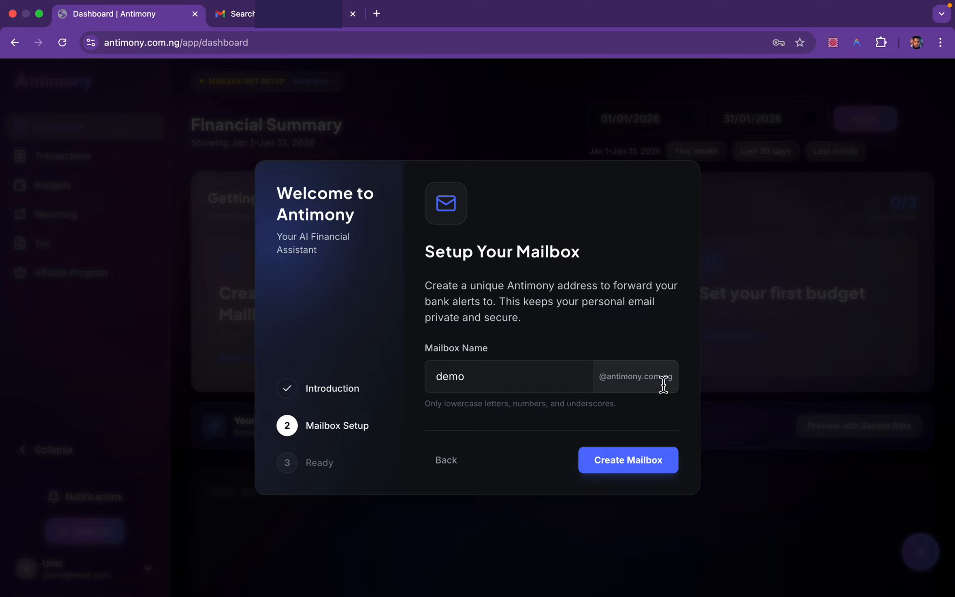
{"action": "left_click", "coordinate": [643, 466]}
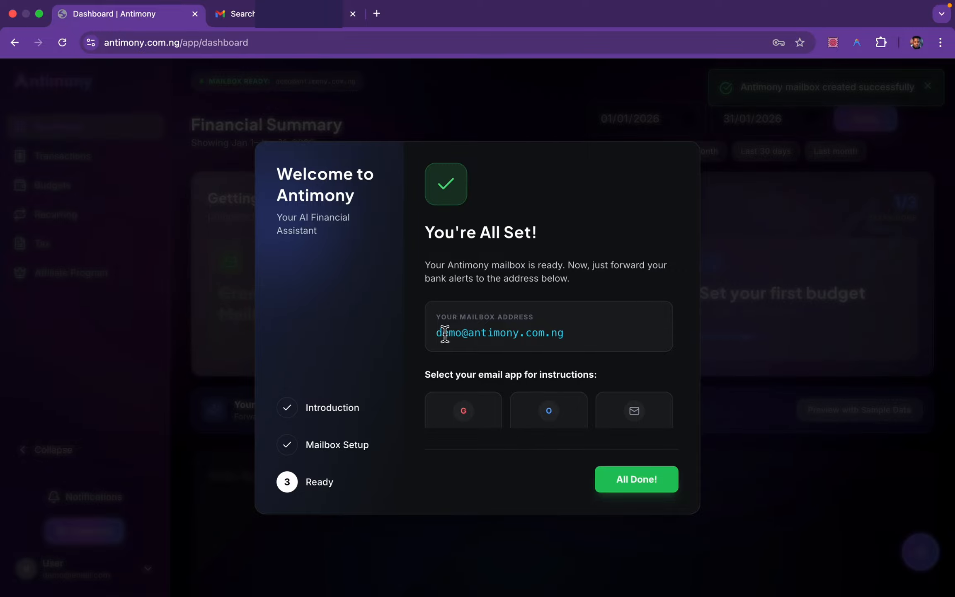
Review the new mailbox address, the email app instruction options and the test alert offer in the onboarding dialog.
{"action": "left_click_drag", "start_coordinate": [436, 333], "coordinate": [580, 333]}
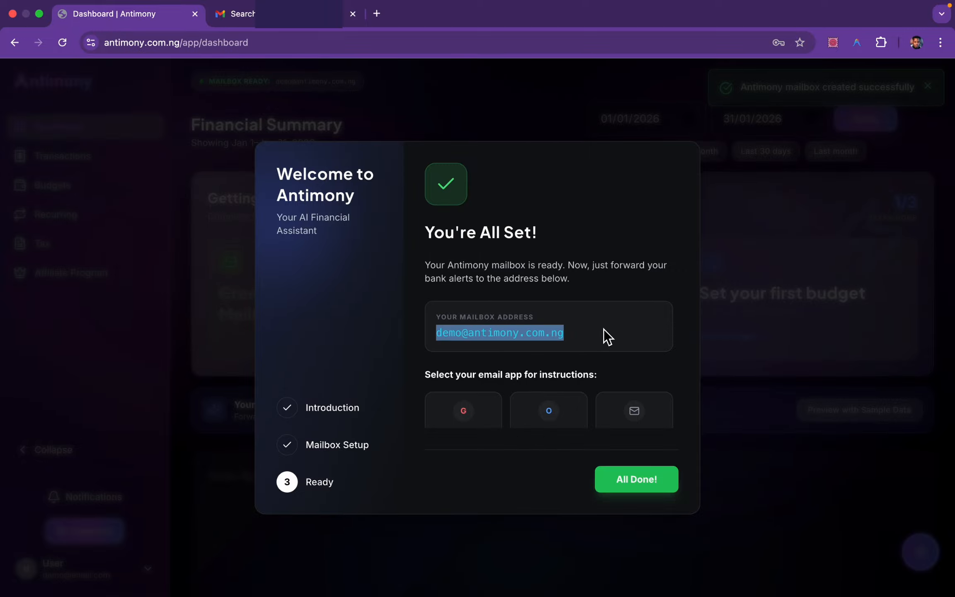
{"action": "left_click", "coordinate": [618, 331]}
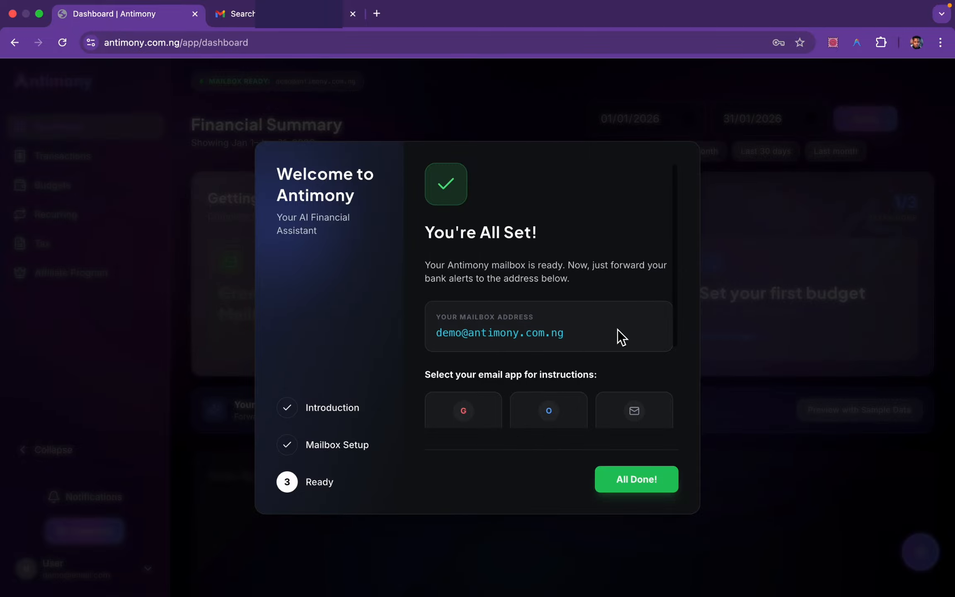
{"action": "scroll", "coordinate": [618, 337], "scroll_direction": "down", "scroll_amount": 2}
{"action": "scroll", "coordinate": [618, 330], "scroll_direction": "down", "scroll_amount": 3}
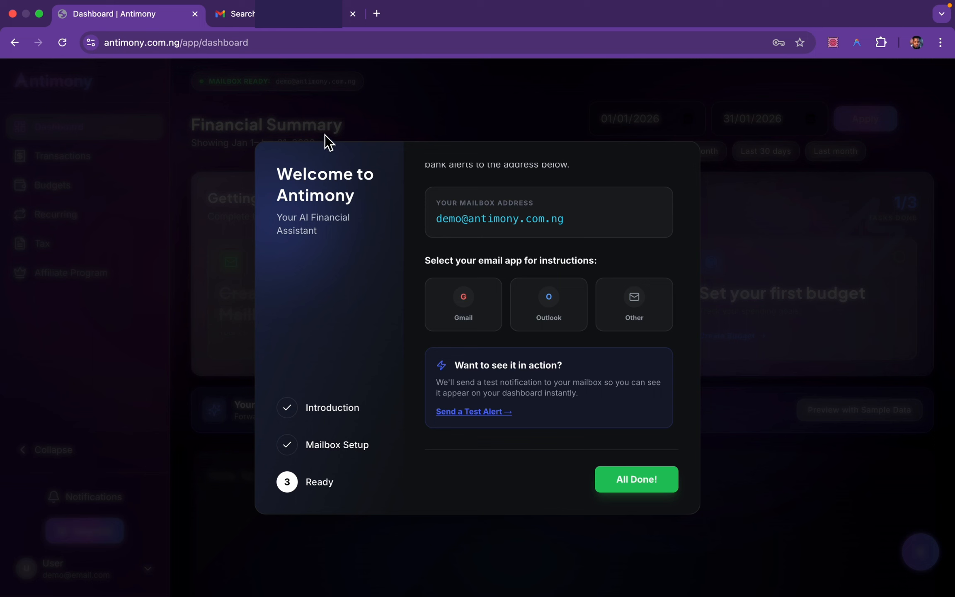
Switch to Gmail and start adding a forwarding address in the Forwarding and POP/IMAP settings.
{"action": "left_click", "coordinate": [281, 26]}
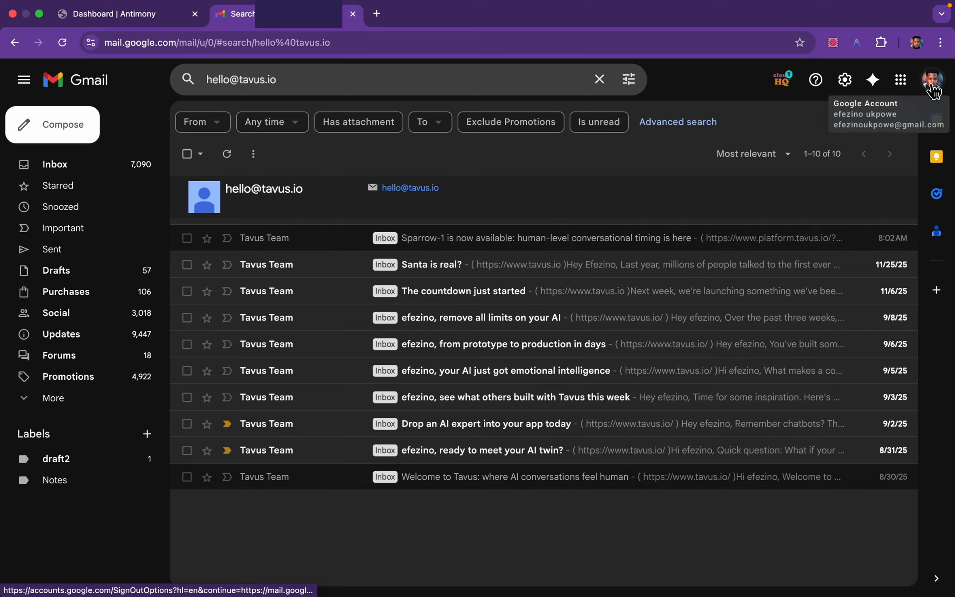
{"action": "left_click", "coordinate": [845, 80]}
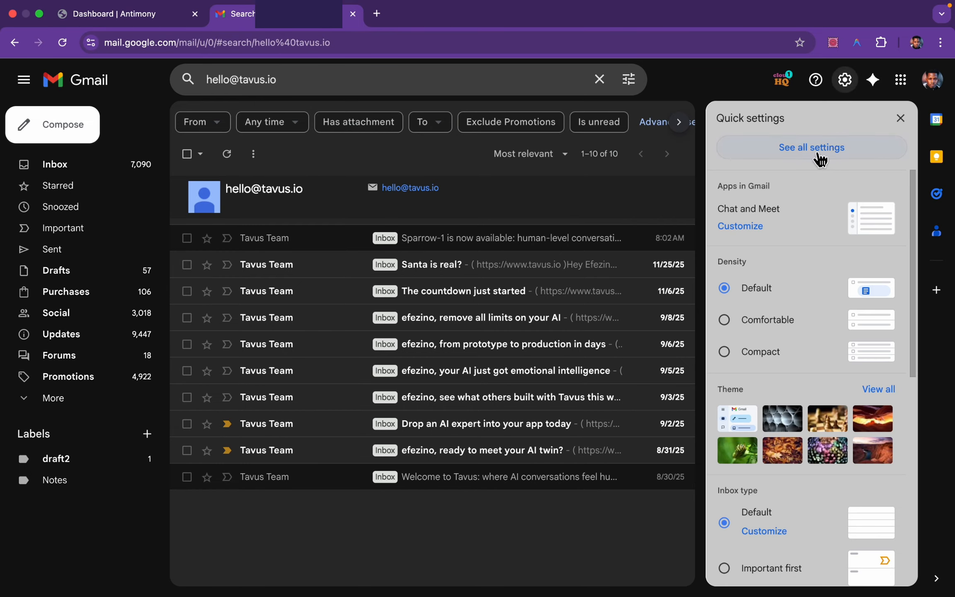
{"action": "left_click", "coordinate": [821, 159]}
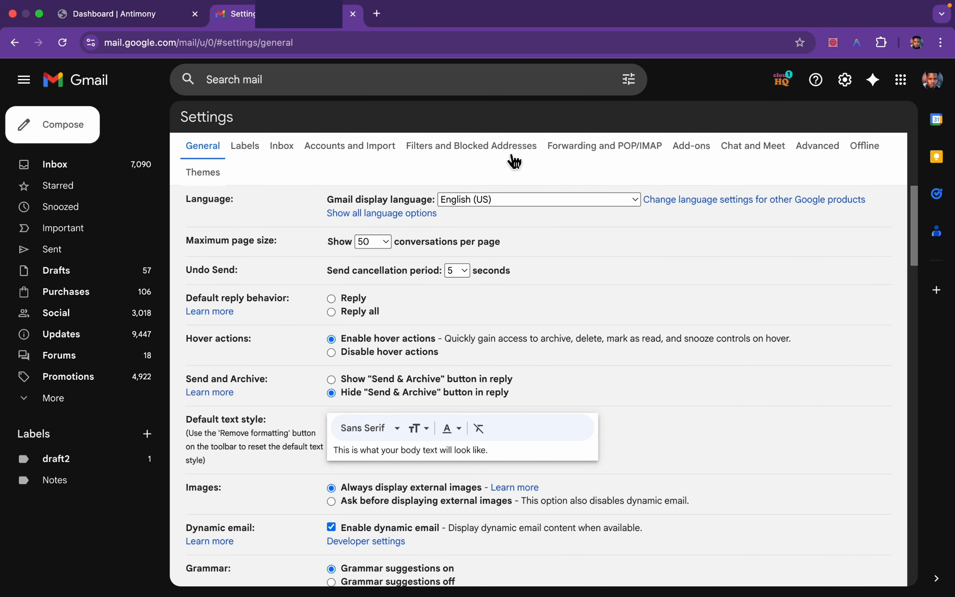
{"action": "left_click", "coordinate": [600, 156]}
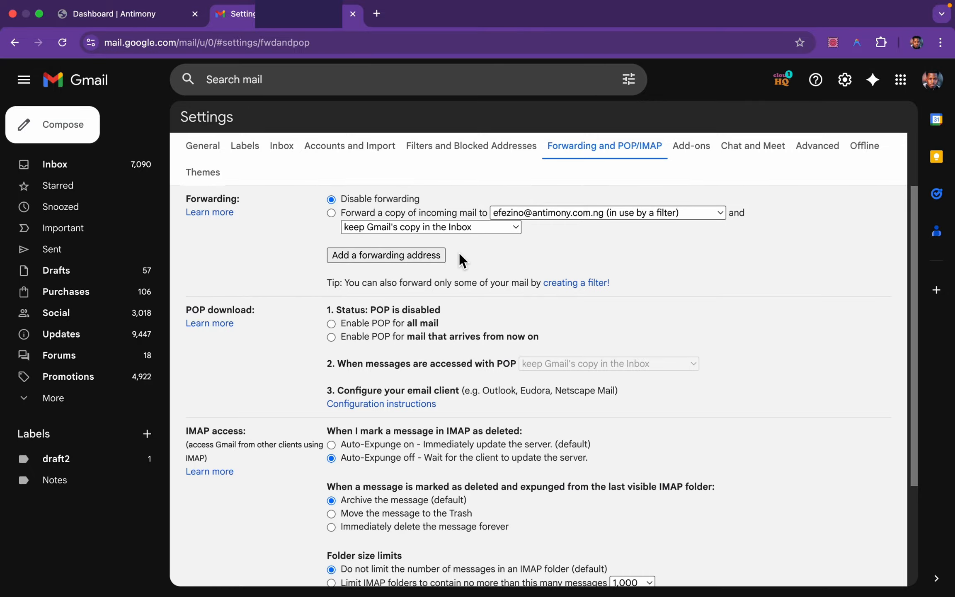
{"action": "left_click", "coordinate": [379, 255]}
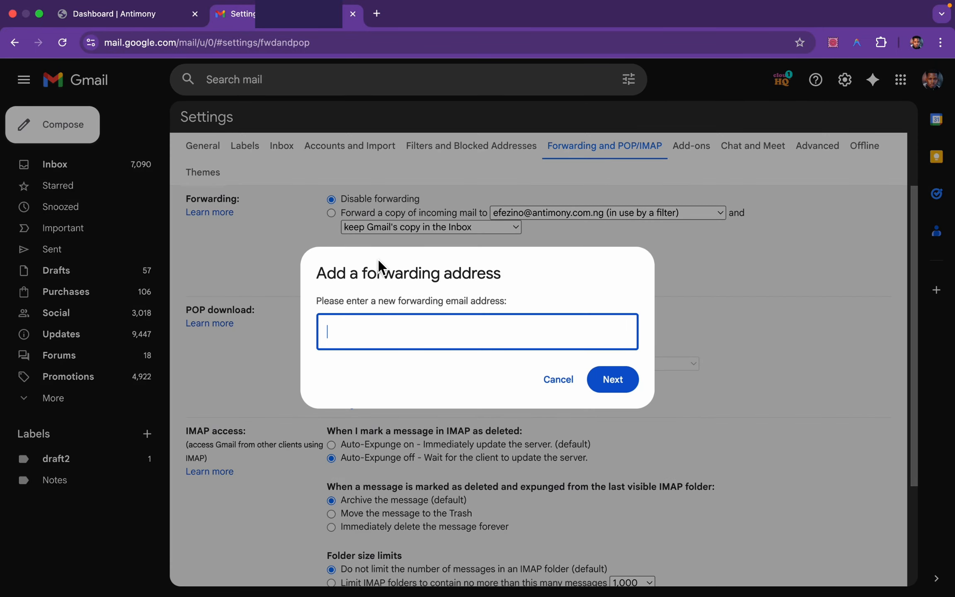
Switch to the Antimony dashboard and copy the new mailbox address from the onboarding dialog.
{"action": "left_click", "coordinate": [161, 19]}
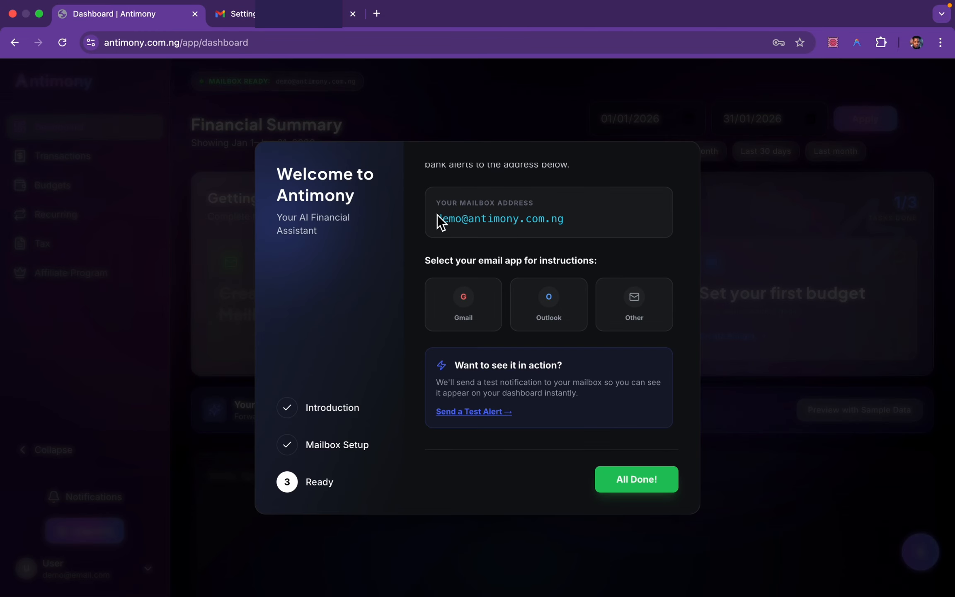
{"action": "left_click_drag", "start_coordinate": [437, 214], "coordinate": [588, 230]}
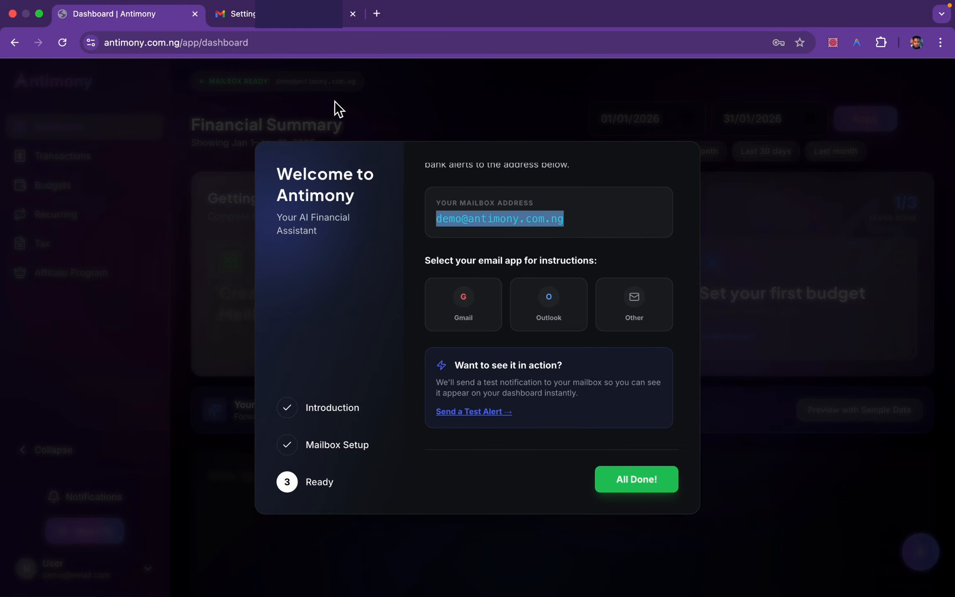
{"action": "right_click", "coordinate": [466, 216]}
{"action": "left_click", "coordinate": [506, 248]}
Switch back to Gmail, submit the copied mailbox address as the forwarding address and proceed with the forwarding request.
{"action": "left_click", "coordinate": [287, 25]}
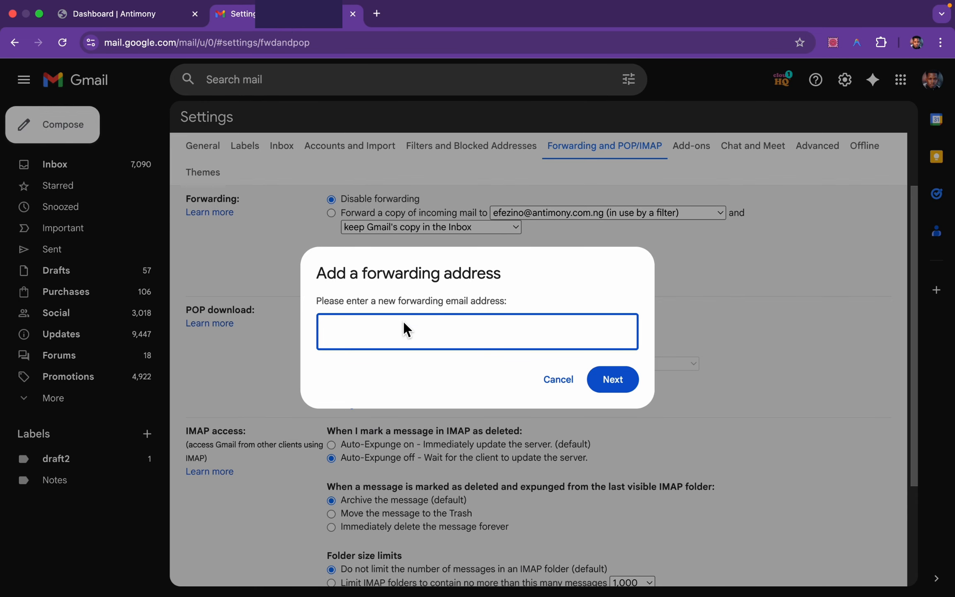
{"action": "key", "text": "super+v"}
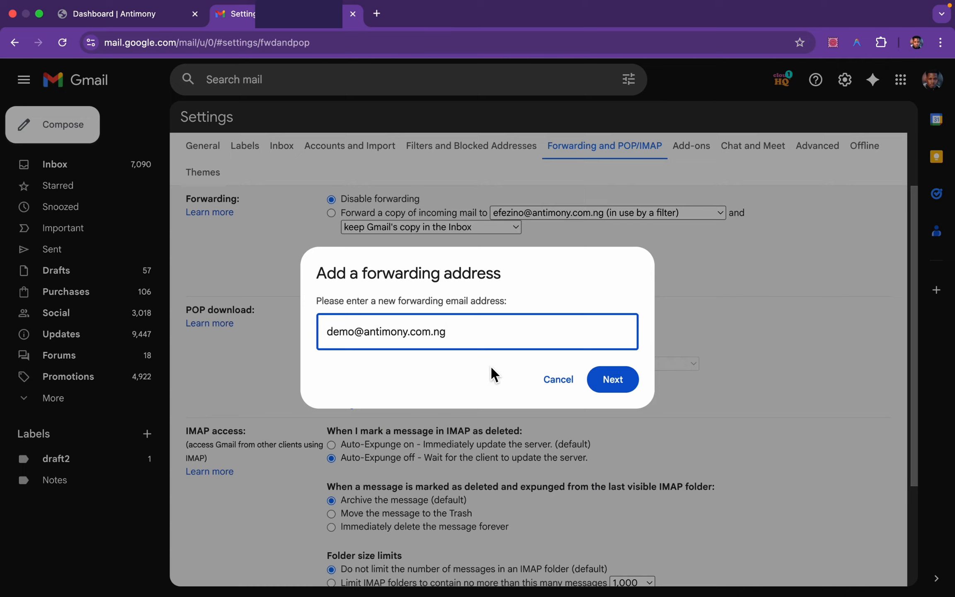
{"action": "left_click", "coordinate": [613, 380]}
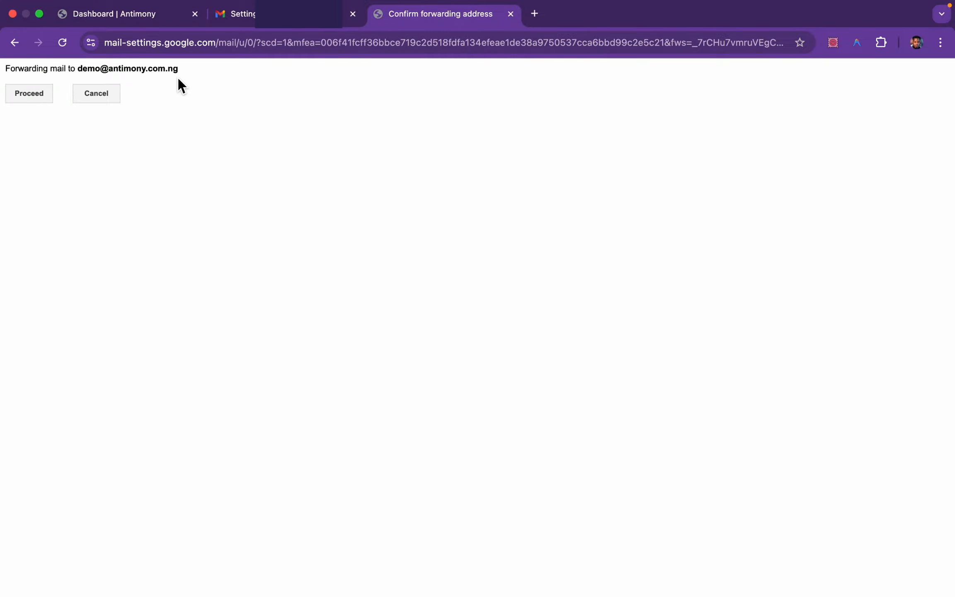
{"action": "left_click", "coordinate": [31, 94]}
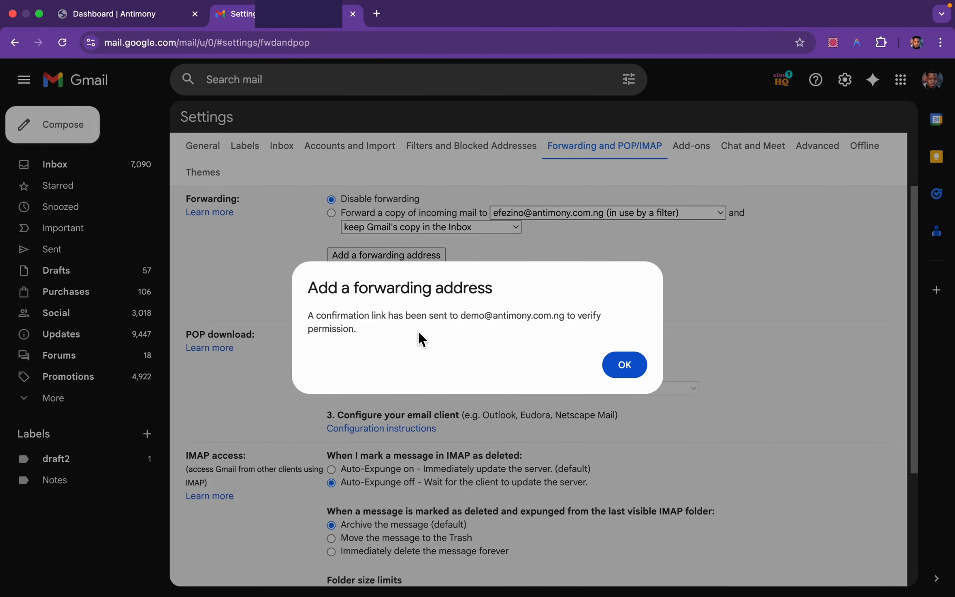
Highlight the mailbox address in the forwarding confirmation message to check where the confirmation link was sent.
{"action": "left_click_drag", "start_coordinate": [460, 318], "coordinate": [567, 321]}
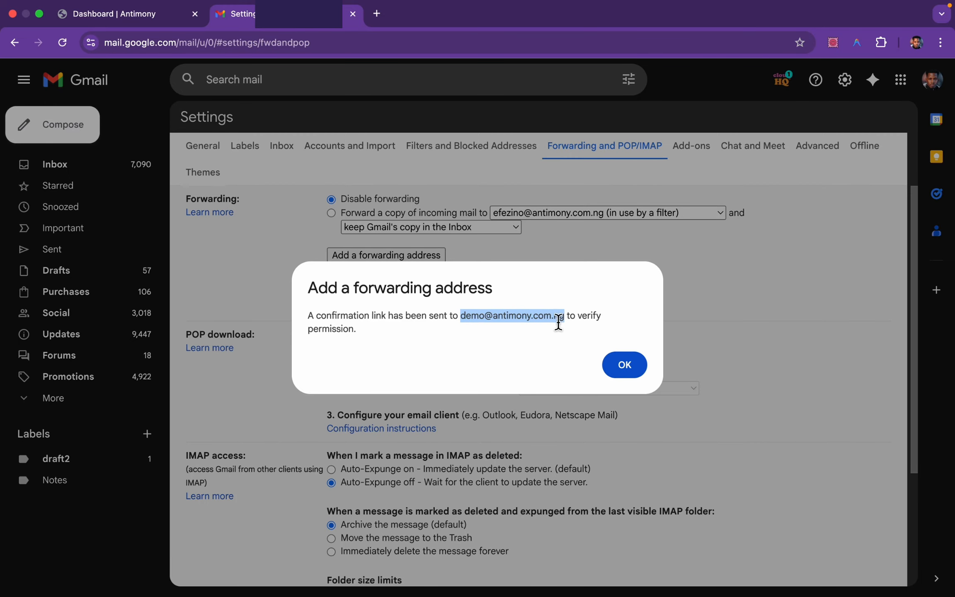
{"action": "left_click", "coordinate": [462, 325]}
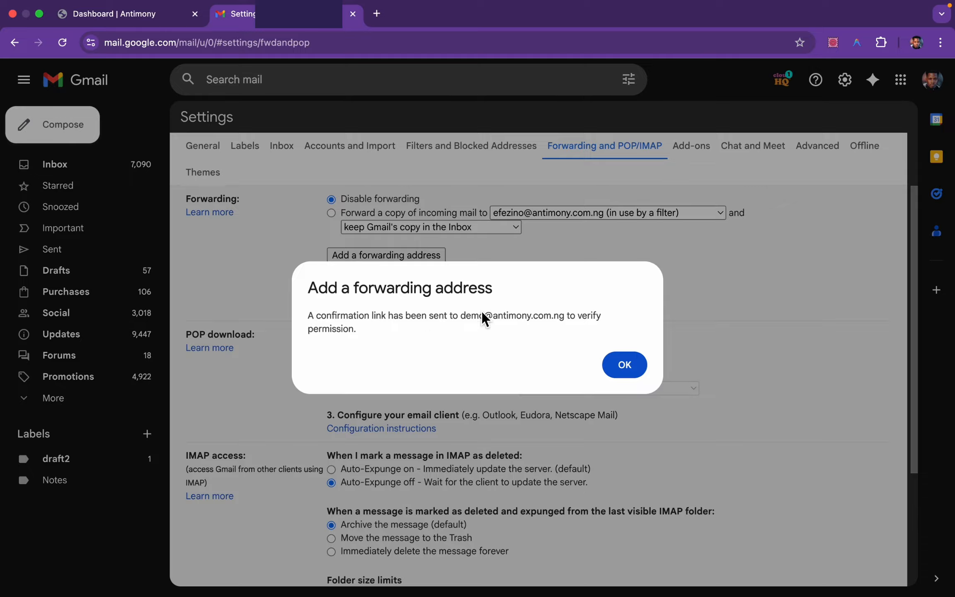
{"action": "left_click_drag", "start_coordinate": [462, 321], "coordinate": [567, 320]}
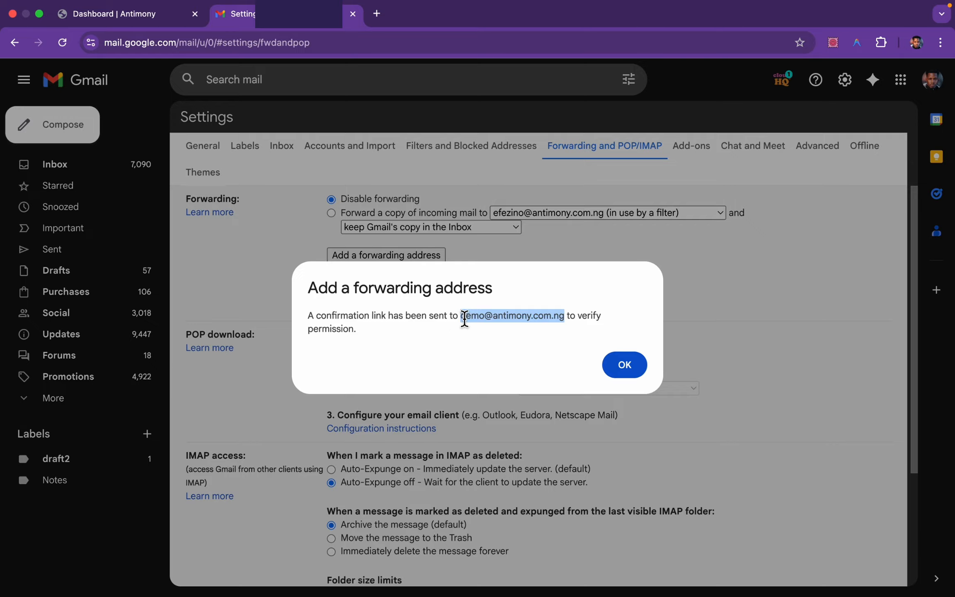
Review the forwarding confirmation notice, including its full wording and the mailbox address receiving the verification link.
{"action": "left_click", "coordinate": [374, 330]}
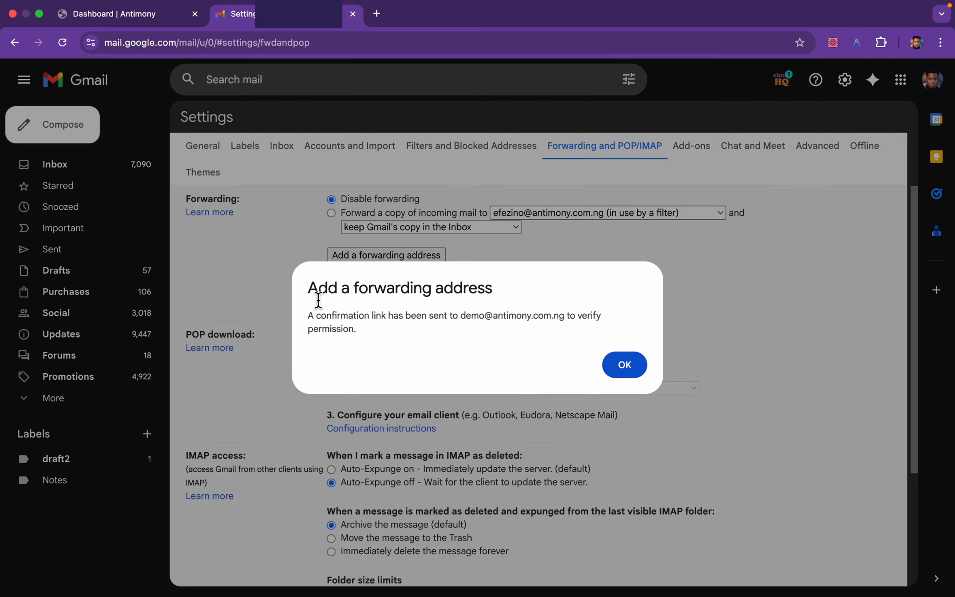
{"action": "left_click_drag", "start_coordinate": [311, 290], "coordinate": [375, 333]}
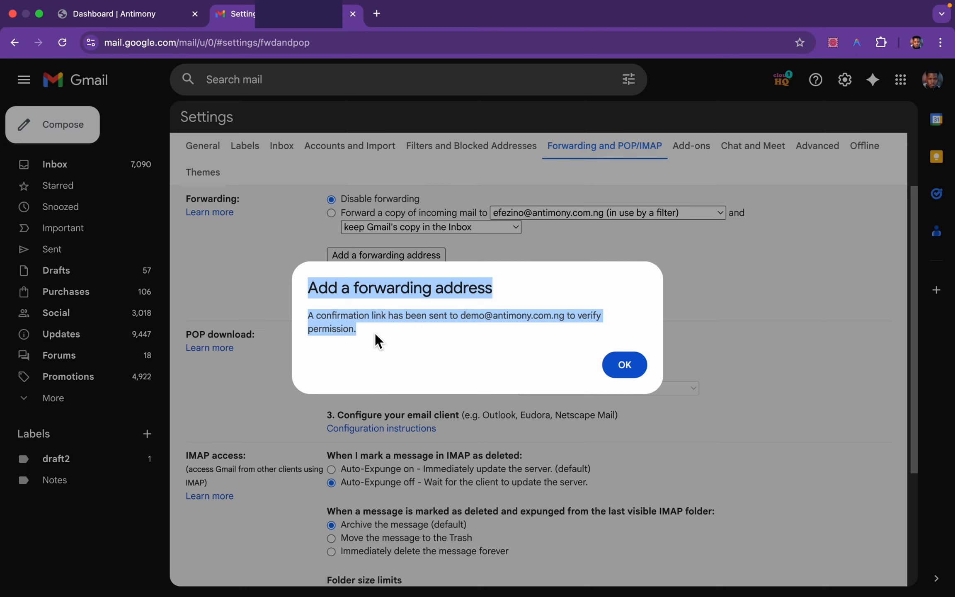
{"action": "left_click", "coordinate": [476, 334]}
{"action": "left_click_drag", "start_coordinate": [464, 321], "coordinate": [561, 317]}
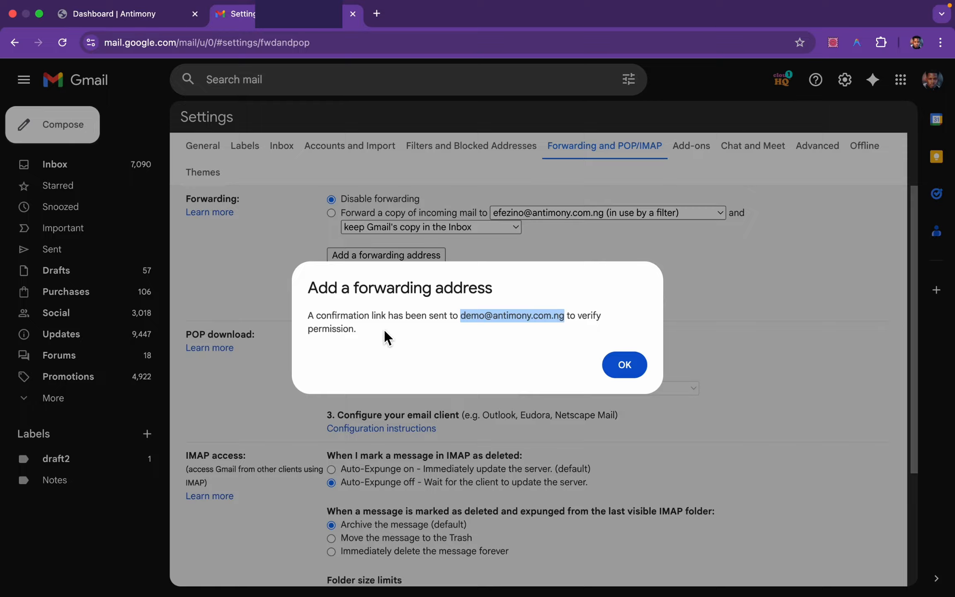
{"action": "left_click", "coordinate": [366, 331]}
{"action": "left_click_drag", "start_coordinate": [365, 329], "coordinate": [307, 314]}
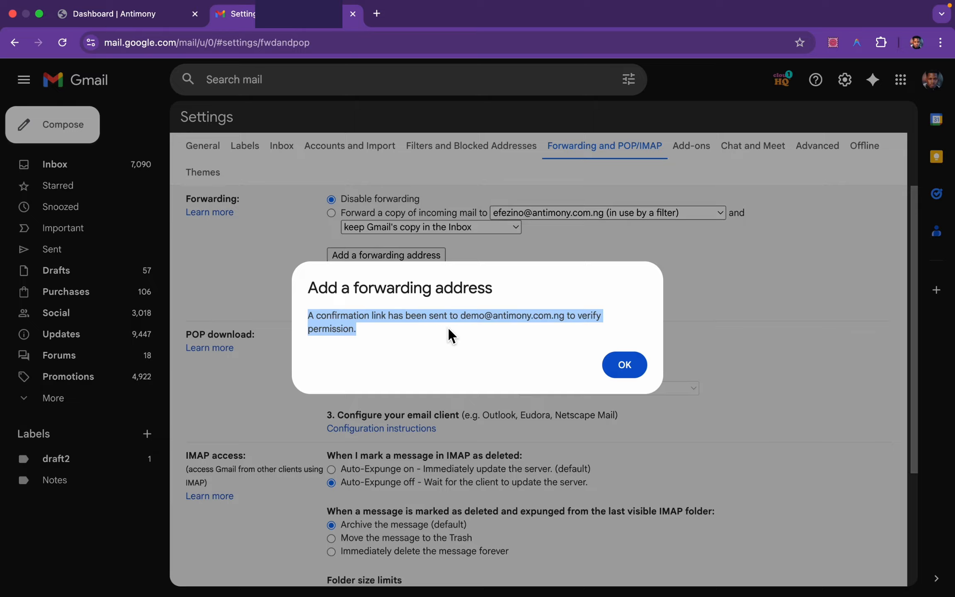
{"action": "left_click", "coordinate": [585, 335]}
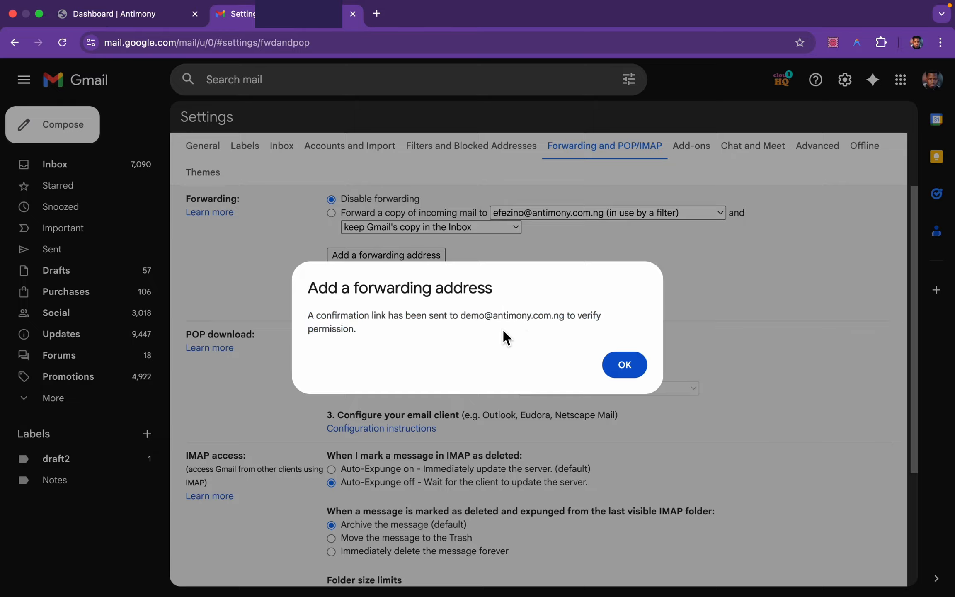
{"action": "left_click", "coordinate": [465, 315]}
{"action": "left_click_drag", "start_coordinate": [464, 316], "coordinate": [566, 317]}
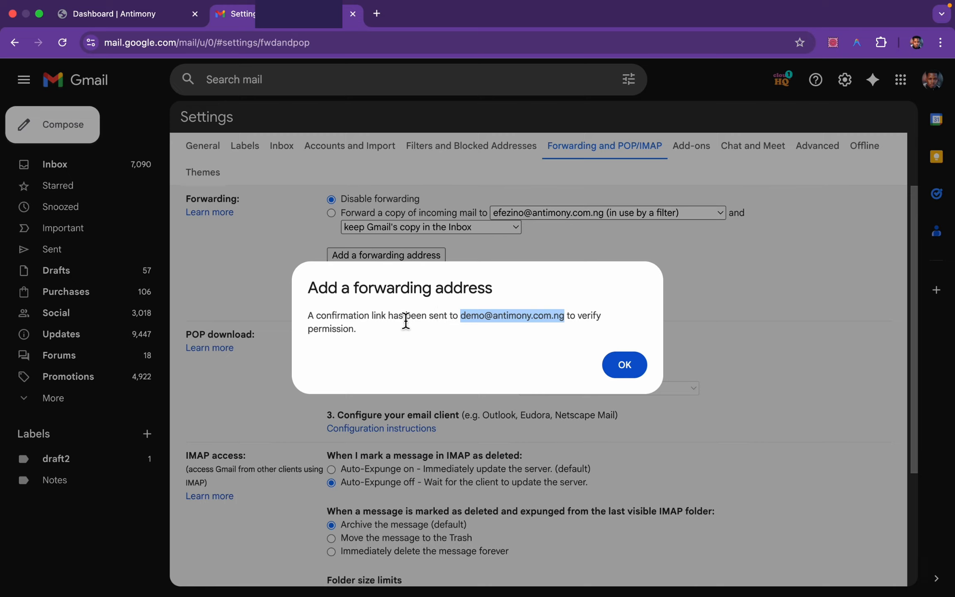
{"action": "left_click", "coordinate": [363, 331]}
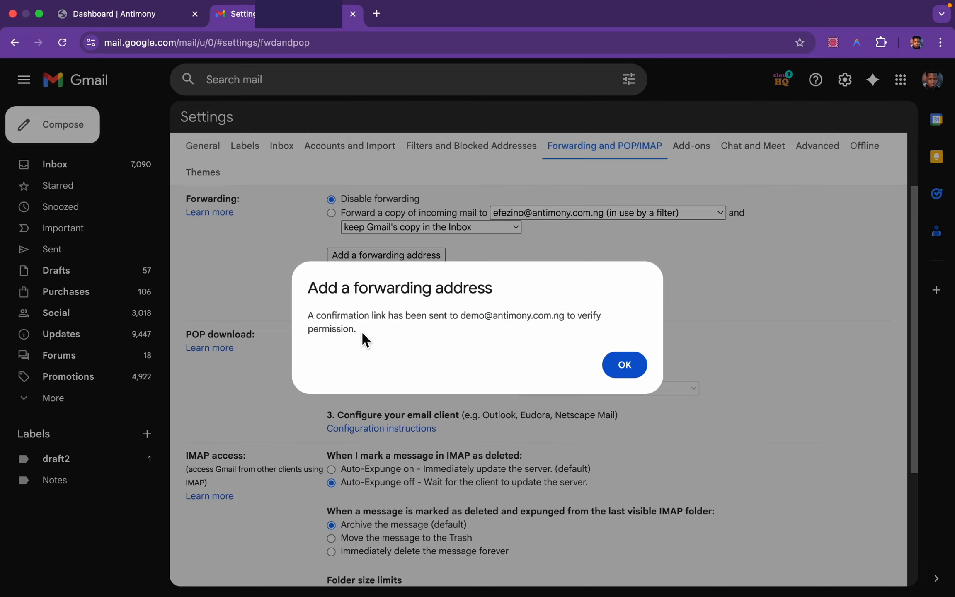
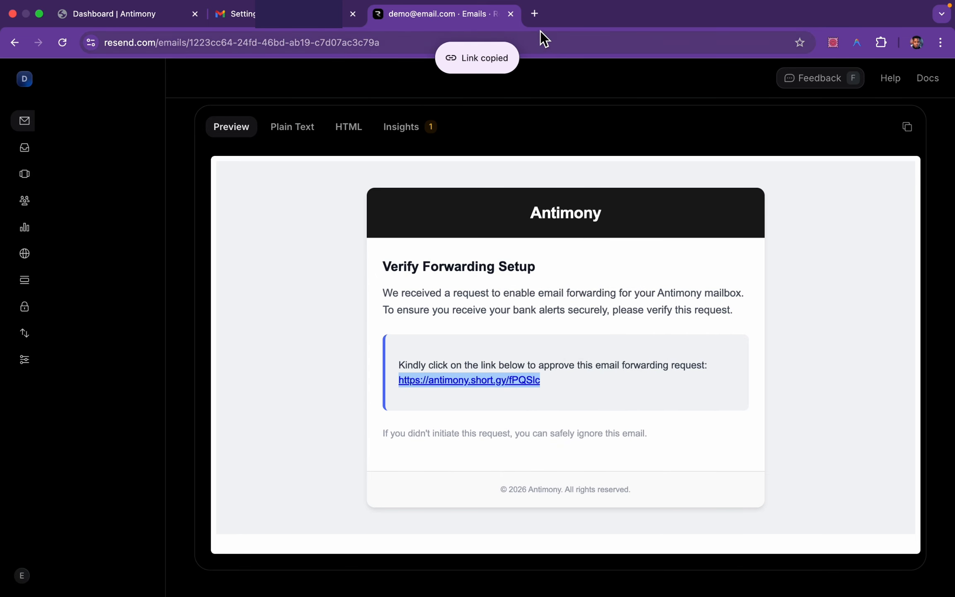
Open the copied verification link in a new browser tab and confirm mail forwarding to the Antimony mailbox.
{"action": "left_click", "coordinate": [537, 15]}
{"action": "key", "text": "super+v"}
{"action": "key", "text": "Return"}
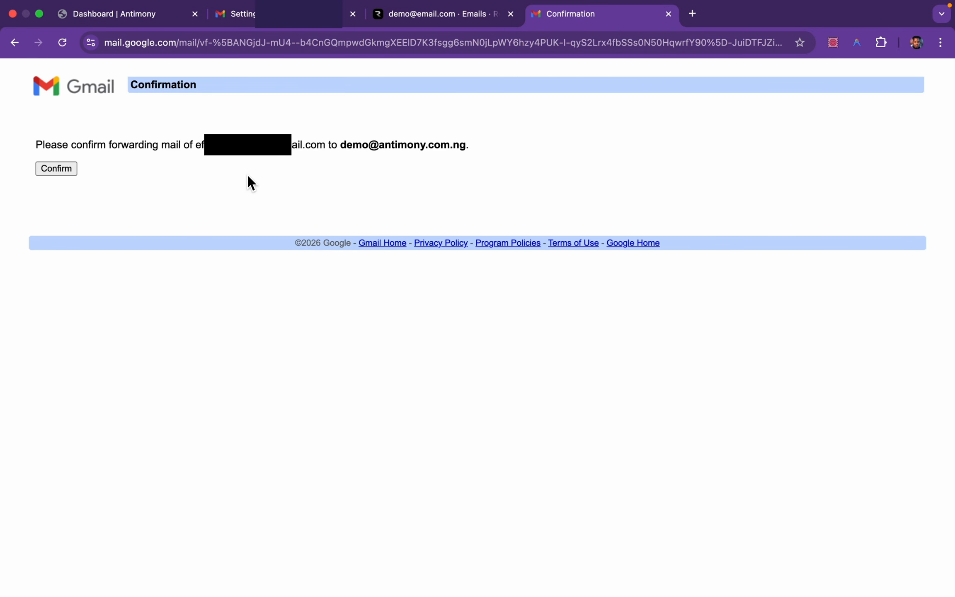
{"action": "left_click", "coordinate": [69, 171]}
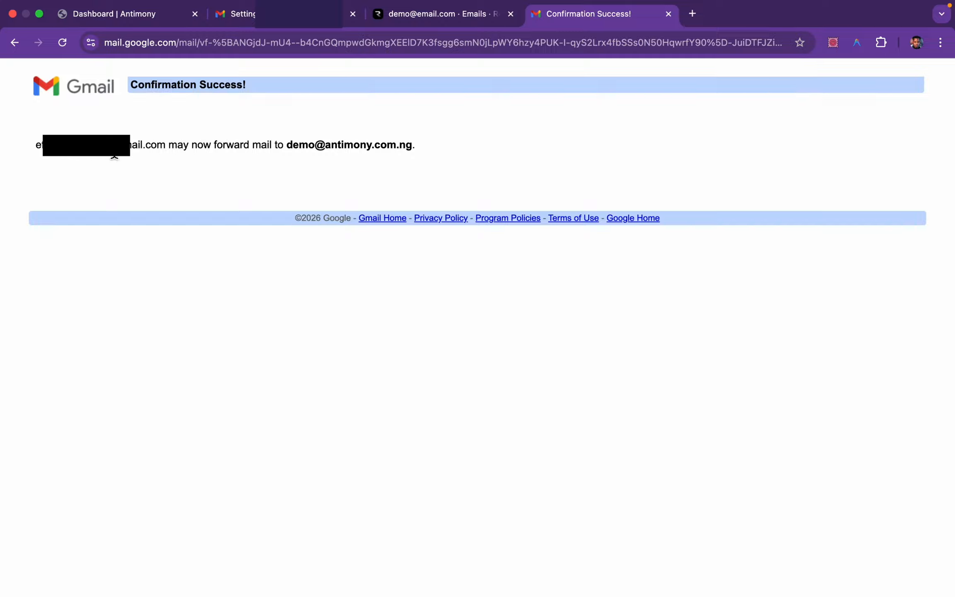
{"action": "left_click_drag", "start_coordinate": [287, 146], "coordinate": [412, 146]}
{"action": "left_click", "coordinate": [406, 135]}
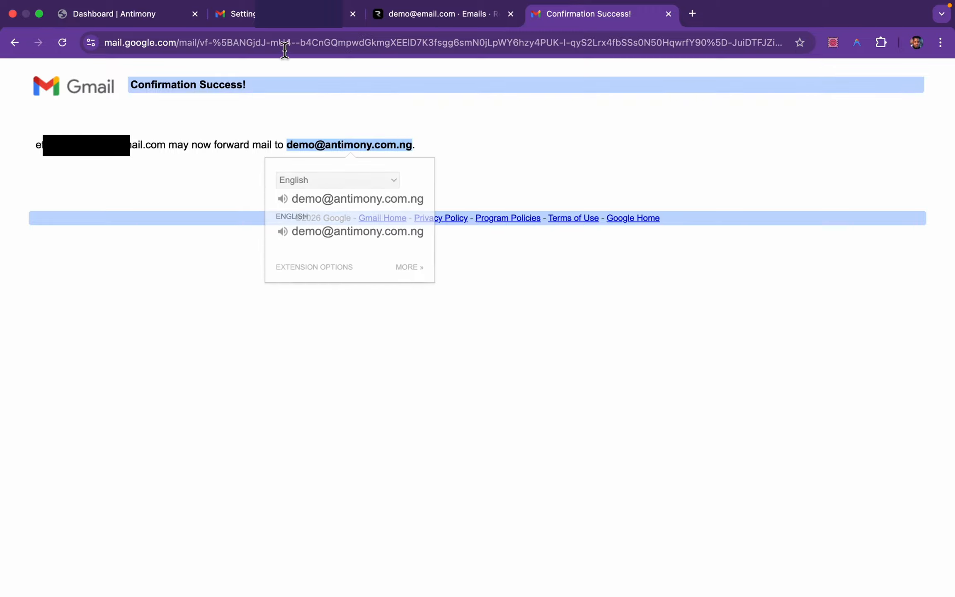
Switch back to Gmail, dismiss the forwarding address notice, and open Filters and Blocked Addresses after reloading the settings.
{"action": "left_click", "coordinate": [289, 25]}
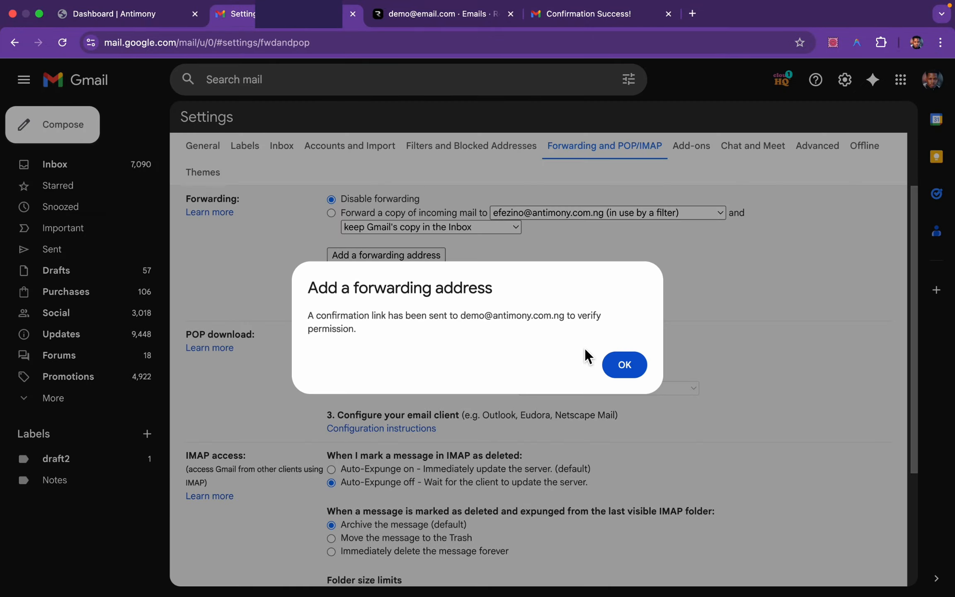
{"action": "left_click", "coordinate": [624, 368]}
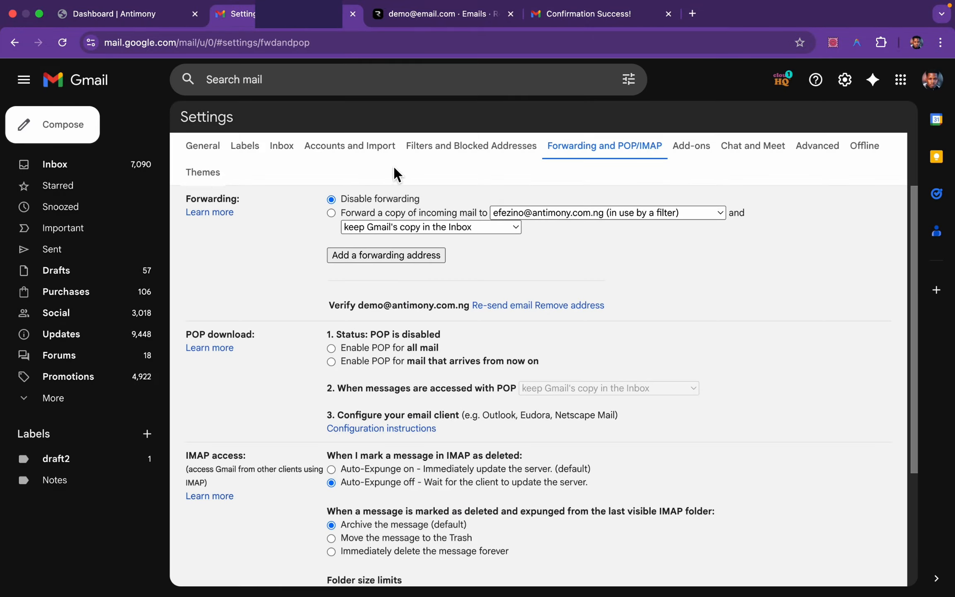
{"action": "left_click", "coordinate": [68, 46]}
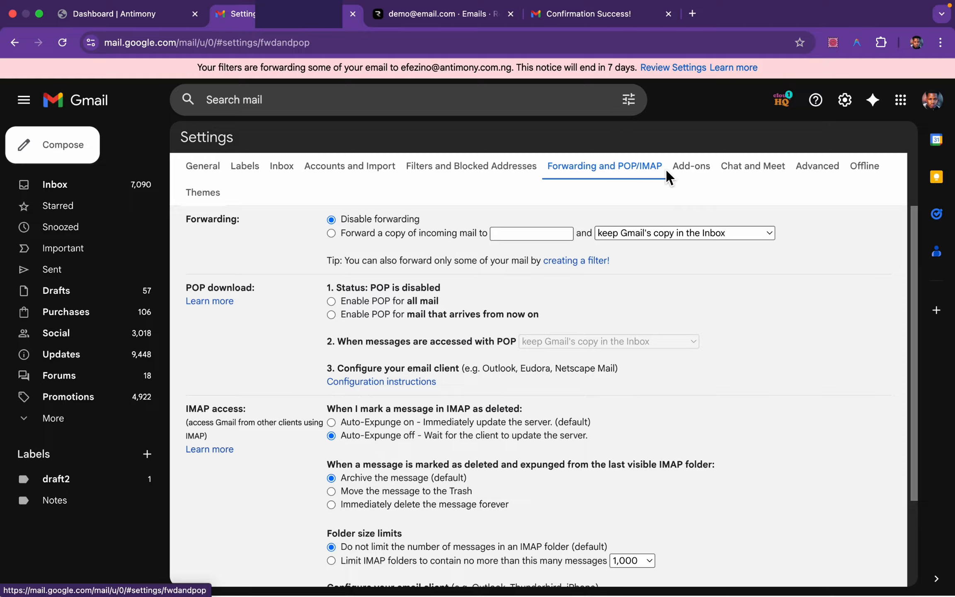
{"action": "left_click", "coordinate": [452, 170]}
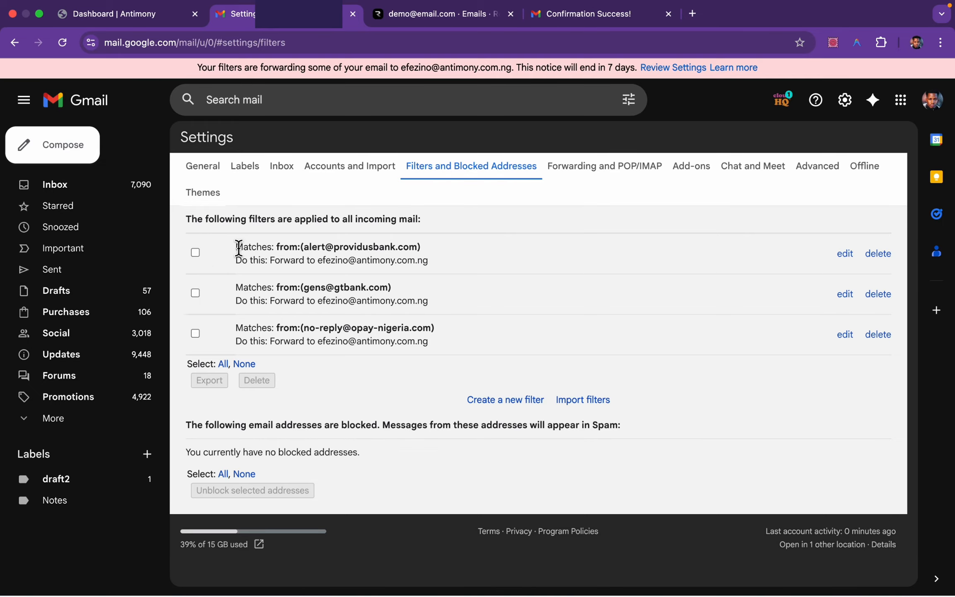
Examine the existing bank alert filters, their sender addresses and the blank form for a new filter.
{"action": "left_click_drag", "start_coordinate": [238, 247], "coordinate": [444, 341]}
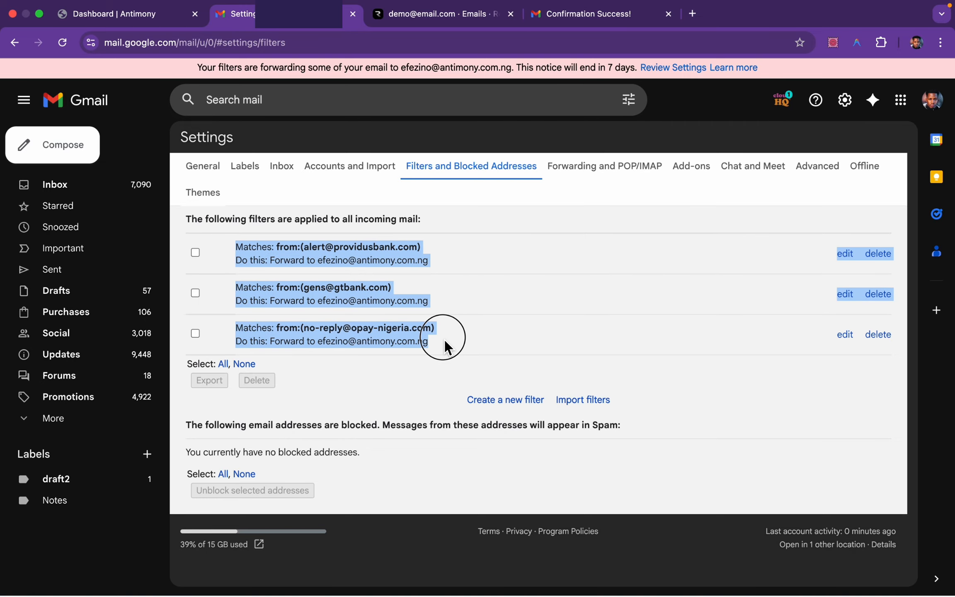
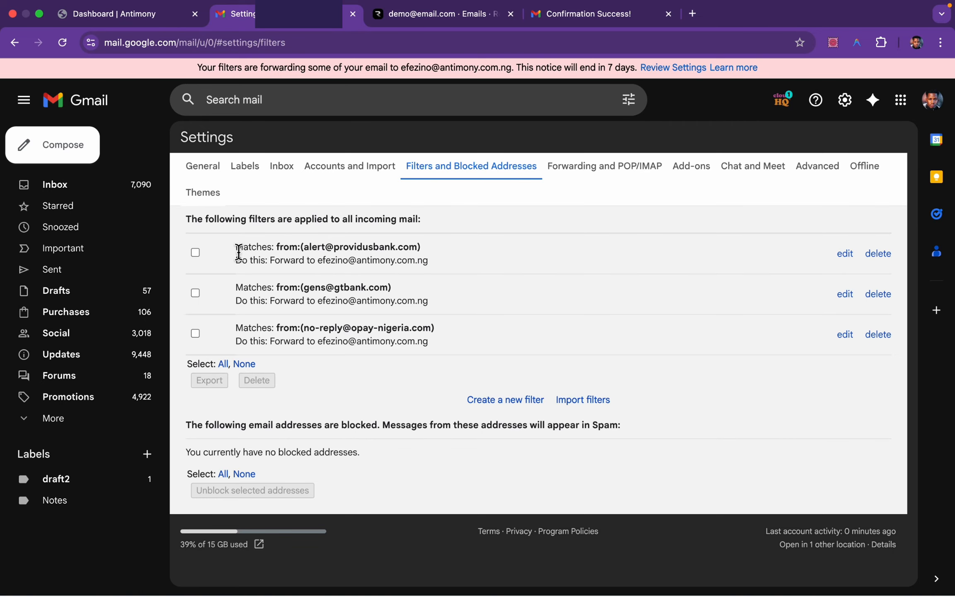
{"action": "left_click_drag", "start_coordinate": [237, 248], "coordinate": [473, 340]}
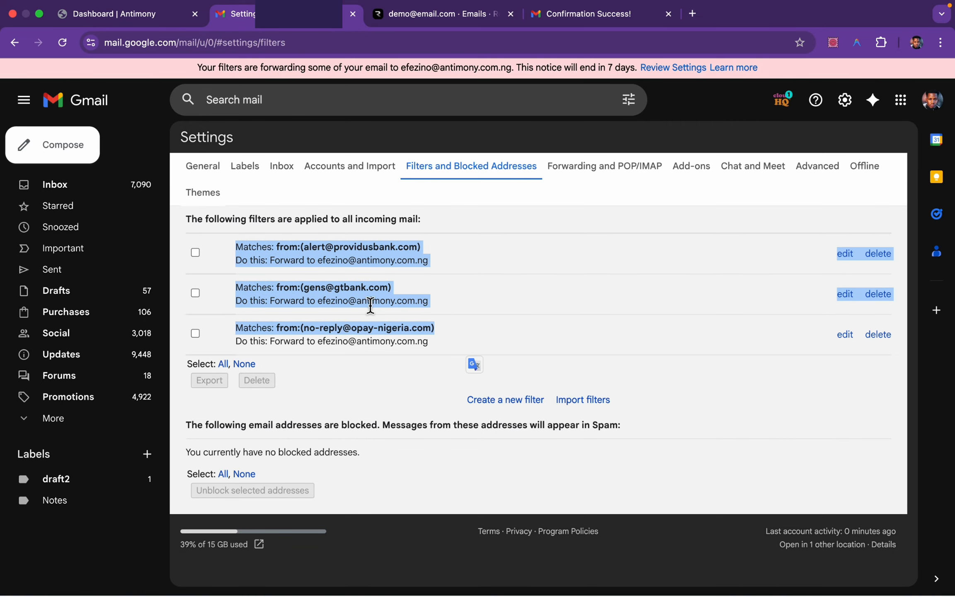
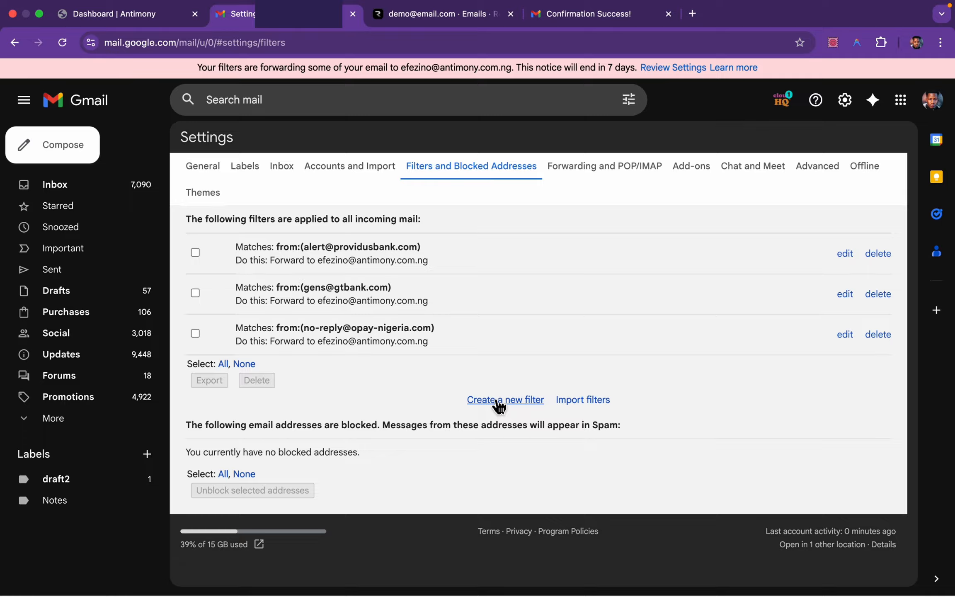
{"action": "left_click", "coordinate": [499, 404]}
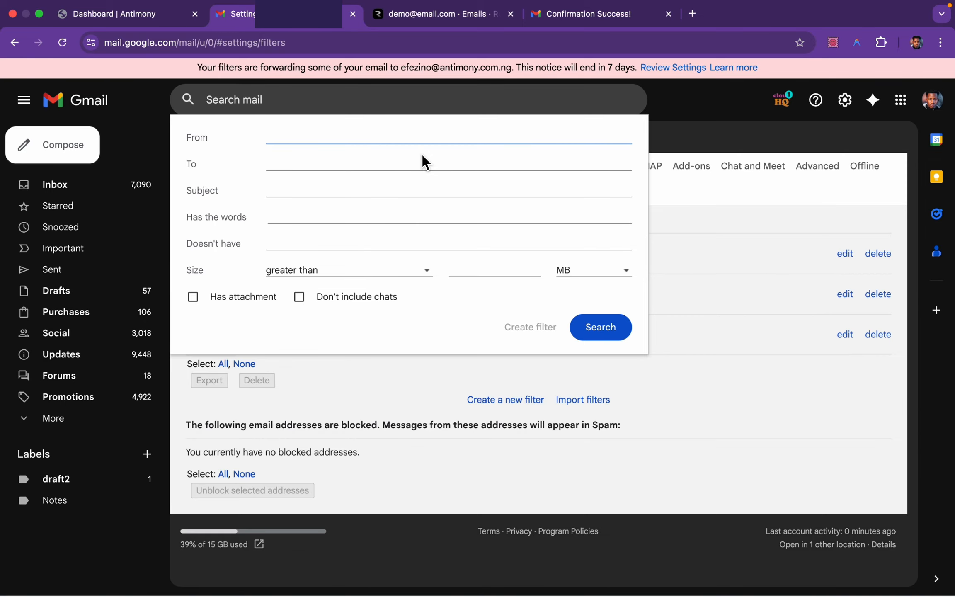
{"action": "left_click", "coordinate": [690, 383]}
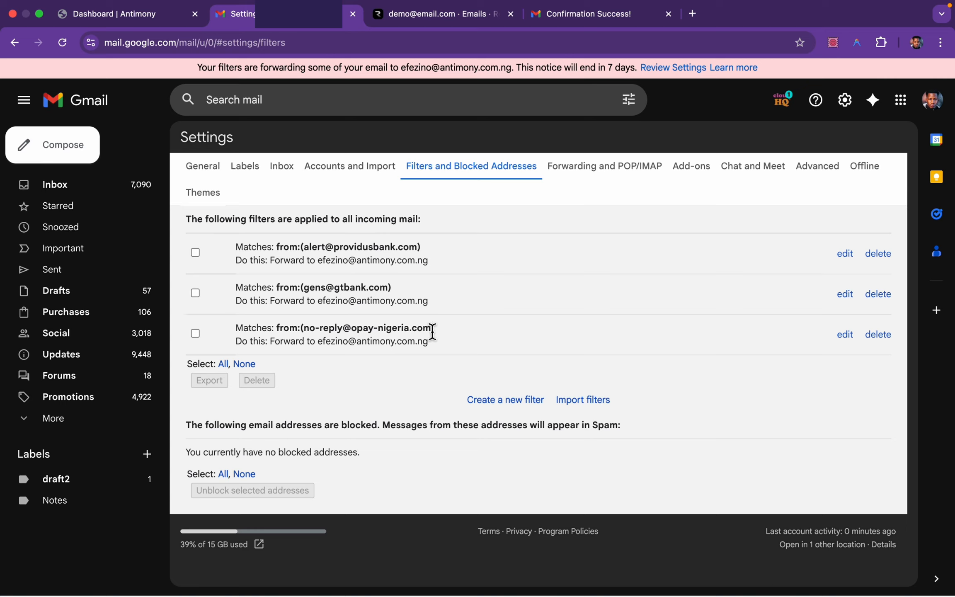
{"action": "left_click_drag", "start_coordinate": [432, 332], "coordinate": [305, 332]}
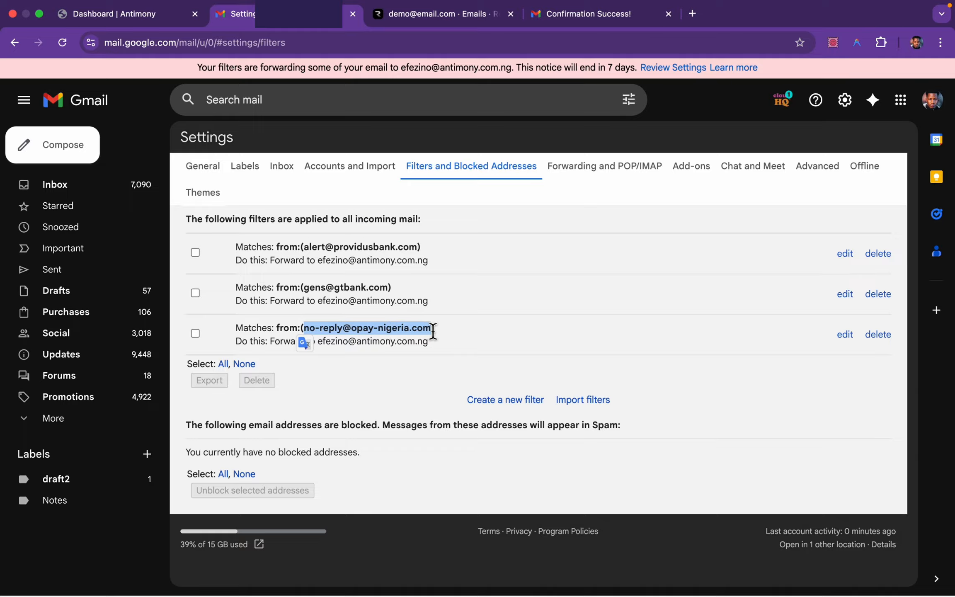
{"action": "left_click_drag", "start_coordinate": [432, 331], "coordinate": [302, 330]}
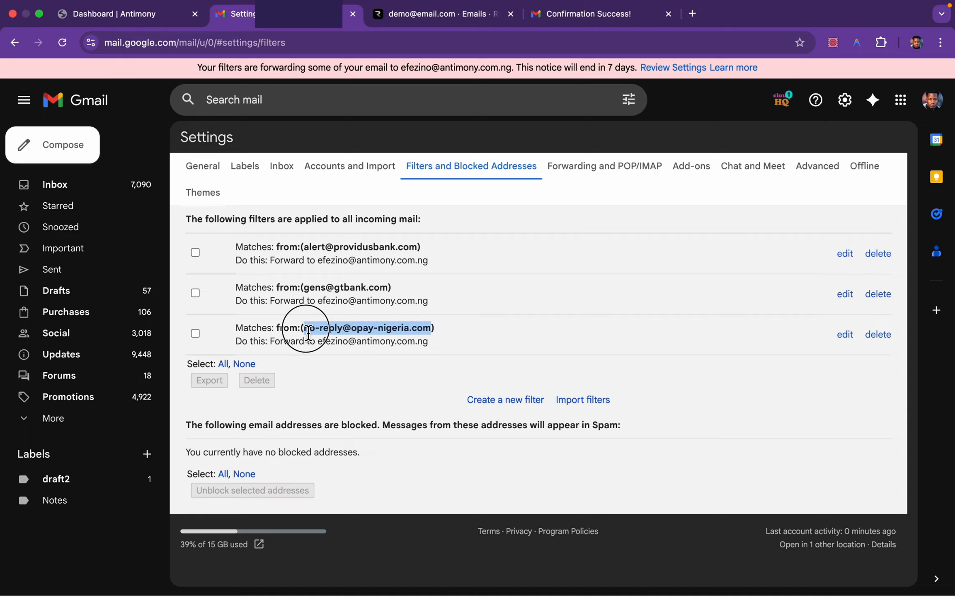
{"action": "left_click", "coordinate": [389, 292]}
{"action": "left_click_drag", "start_coordinate": [389, 292], "coordinate": [305, 292]}
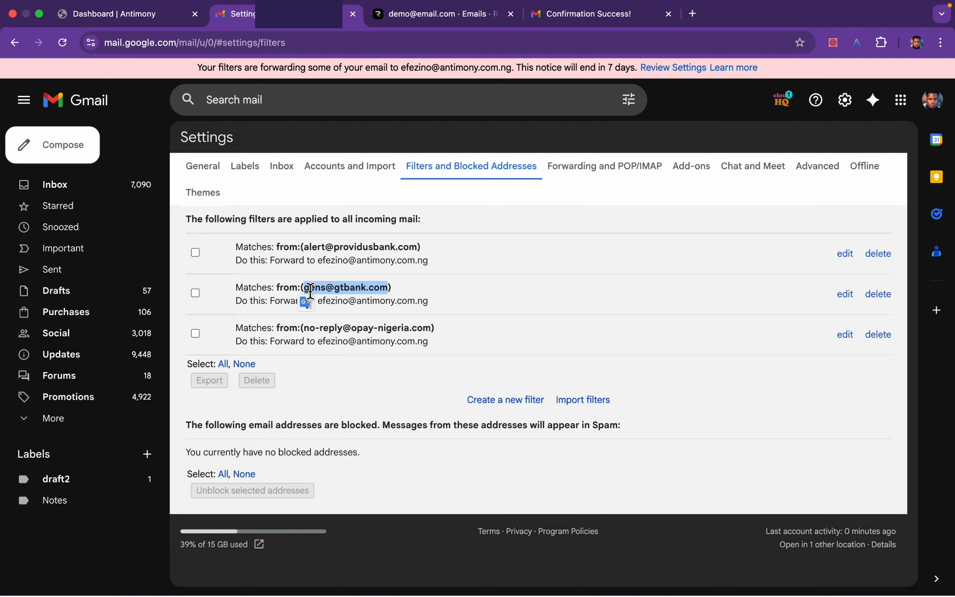
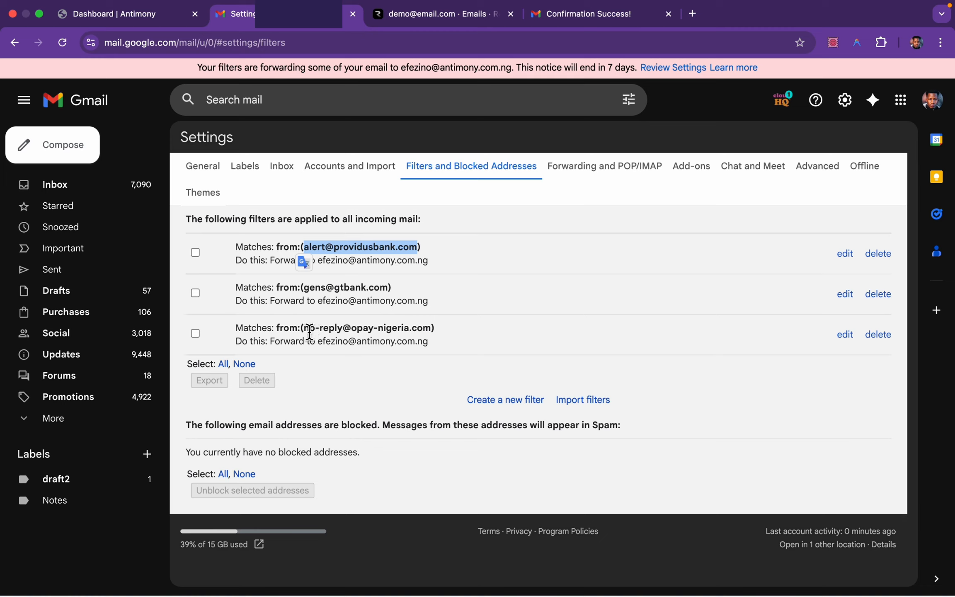
Copy the OPay sender address from its existing filter and start a new filter for mail from that sender.
{"action": "left_click_drag", "start_coordinate": [307, 328], "coordinate": [433, 334]}
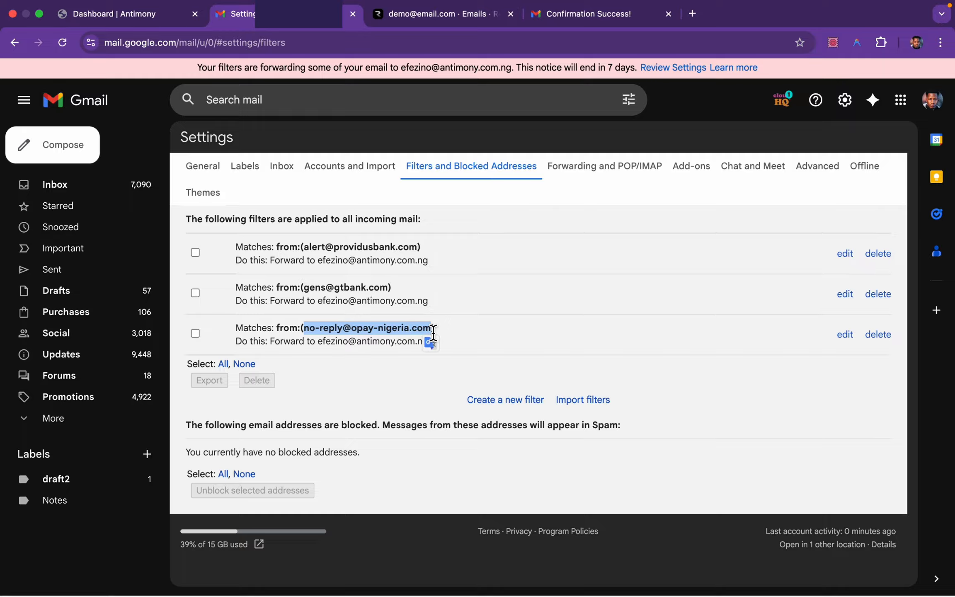
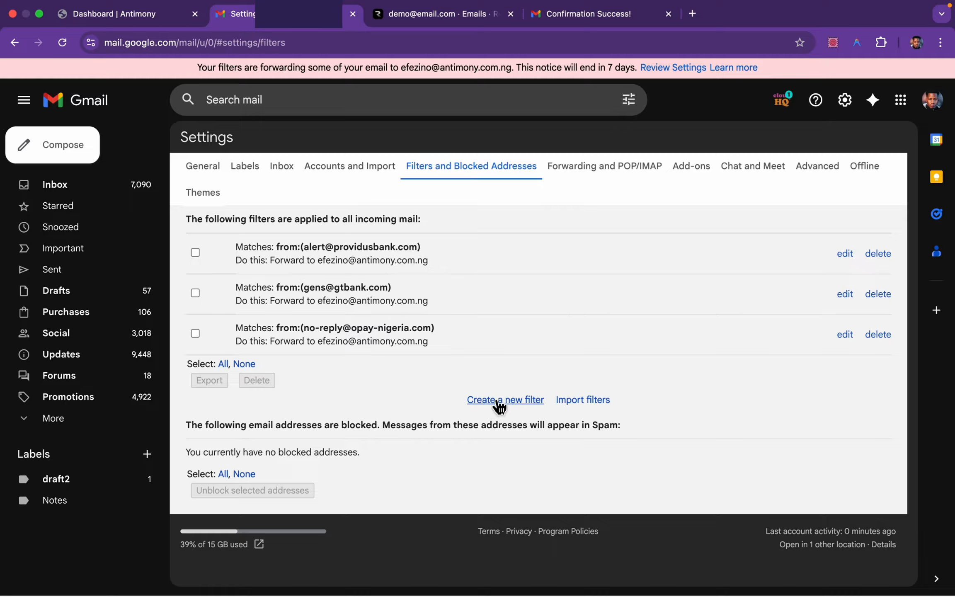
{"action": "left_click", "coordinate": [496, 403]}
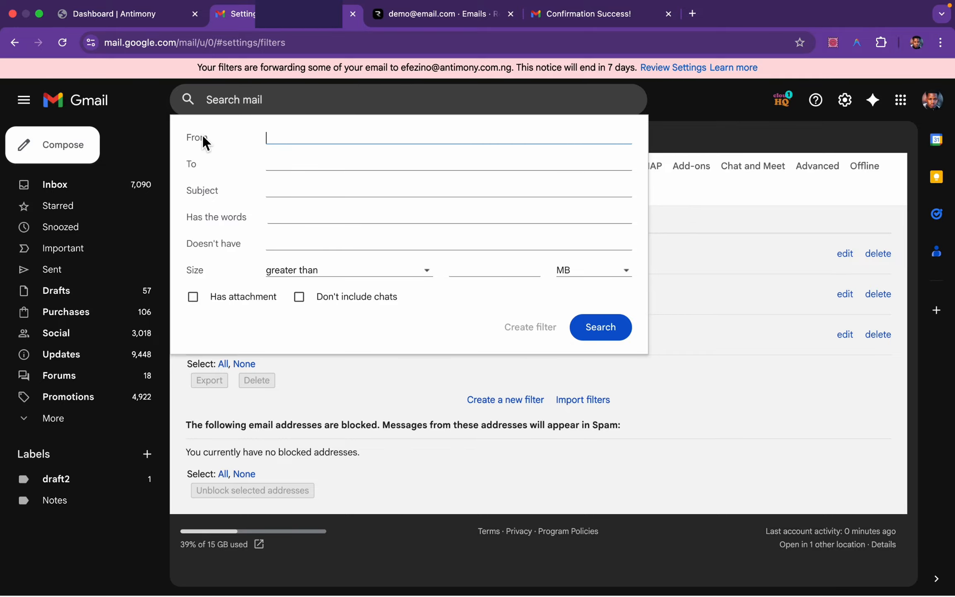
{"action": "key", "text": "super+v"}
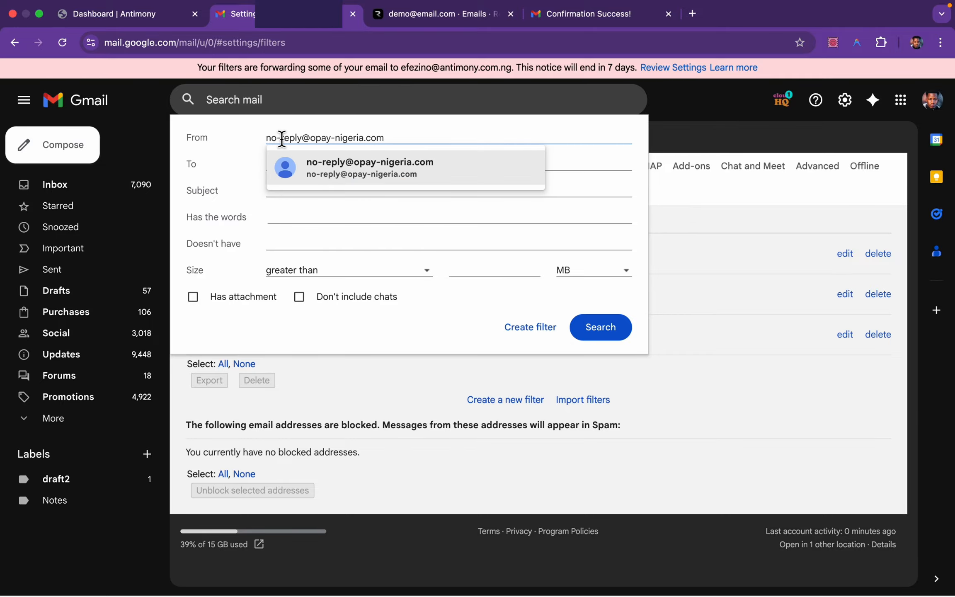
{"action": "left_click", "coordinate": [390, 165]}
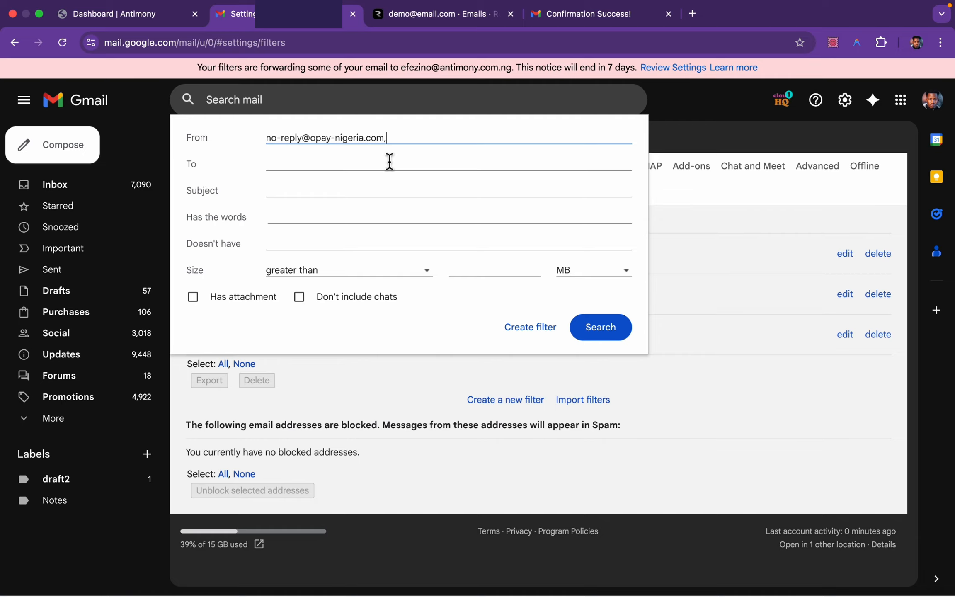
{"action": "left_click", "coordinate": [530, 328]}
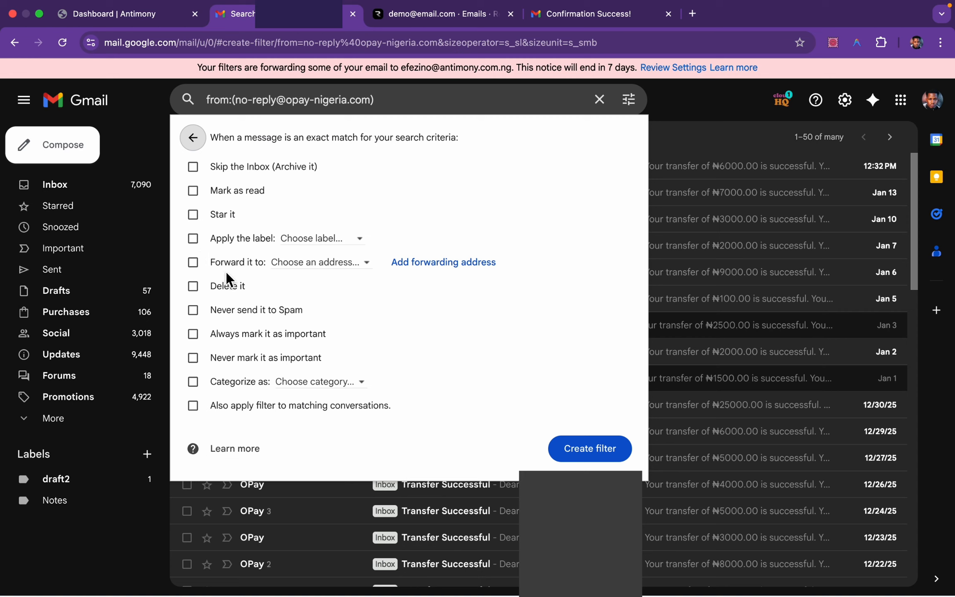
Set the OPay filter to forward matching mail to the demo Antimony mailbox address and create the filter.
{"action": "left_click", "coordinate": [373, 269]}
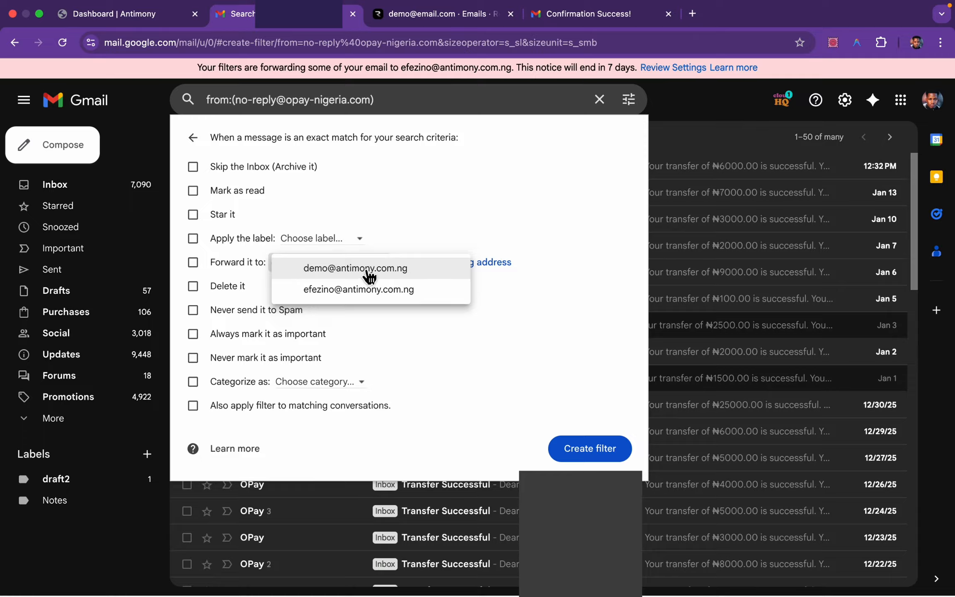
{"action": "left_click", "coordinate": [345, 279]}
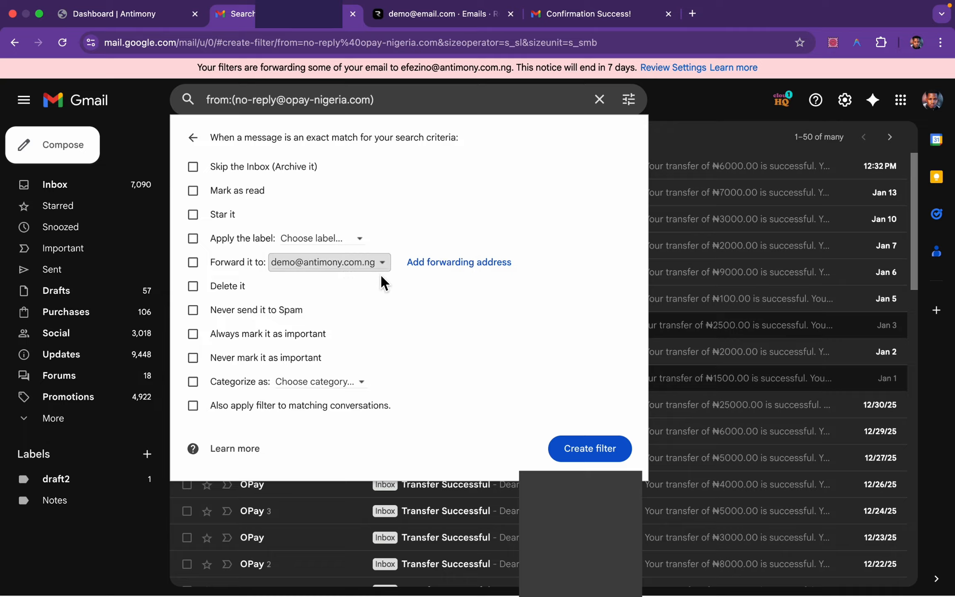
{"action": "left_click", "coordinate": [194, 263]}
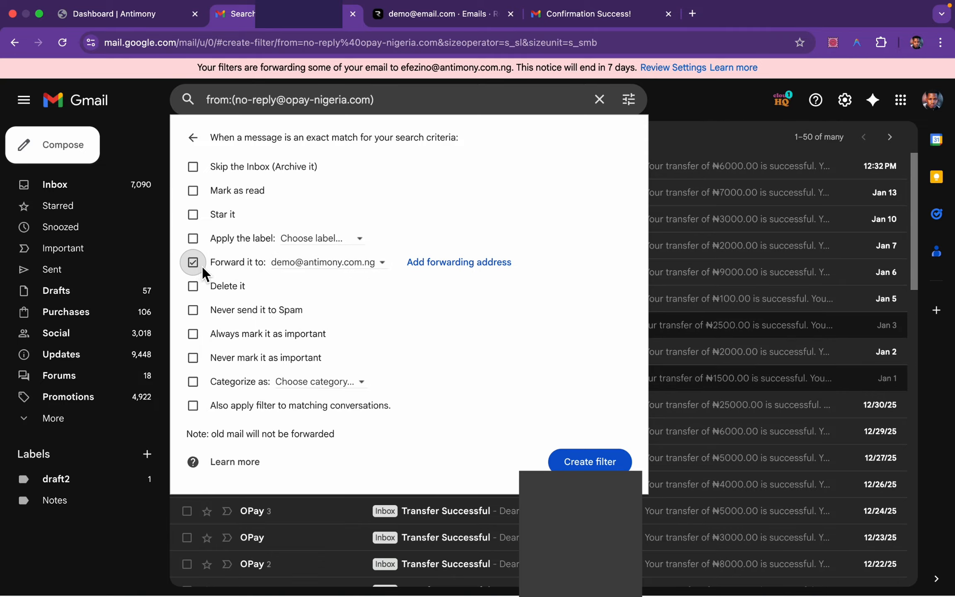
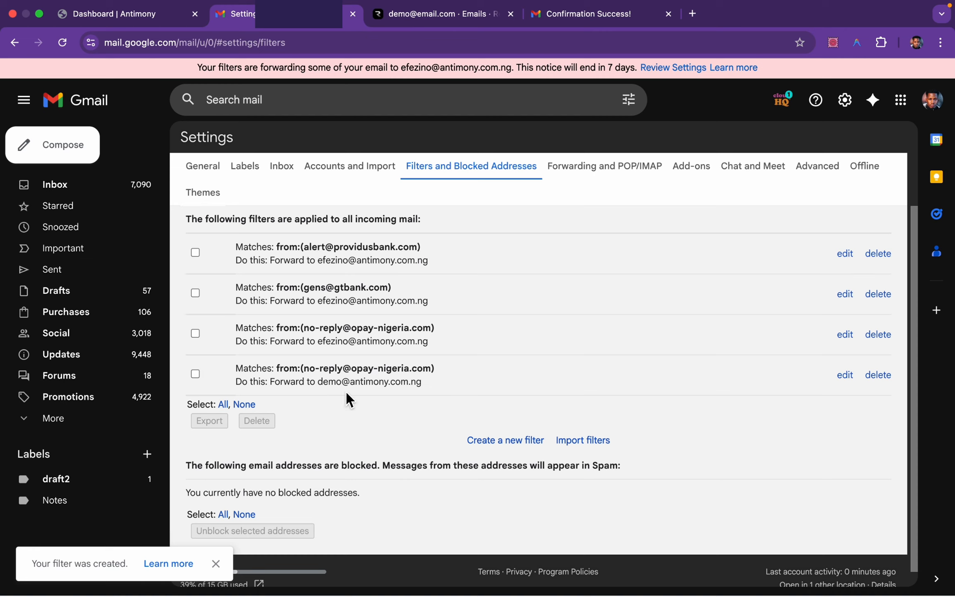
Check the sender address and the forwarding address of the newly created OPay filter.
{"action": "left_click_drag", "start_coordinate": [318, 384], "coordinate": [429, 396]}
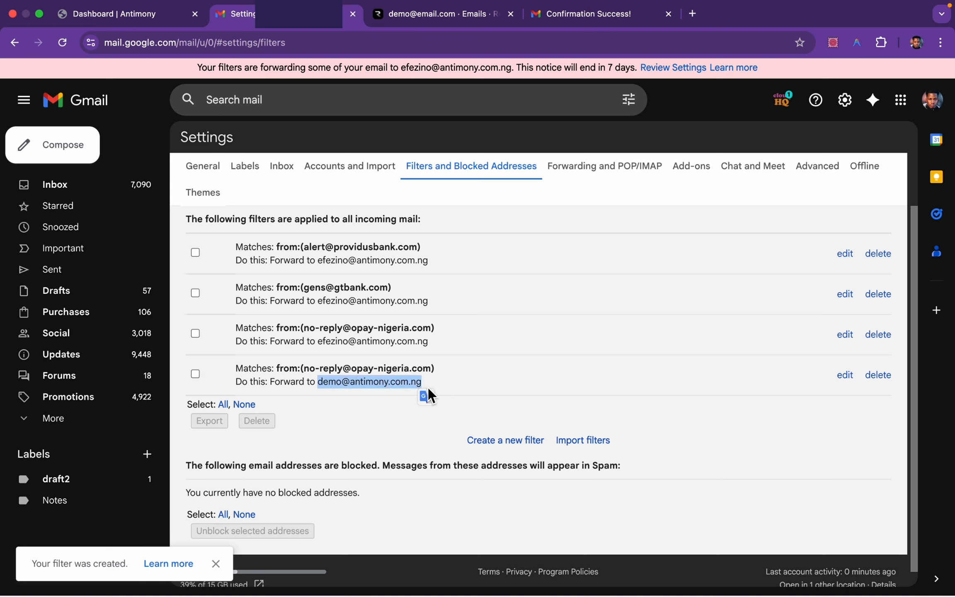
{"action": "left_click", "coordinate": [307, 369]}
{"action": "left_click_drag", "start_coordinate": [307, 368], "coordinate": [430, 371]}
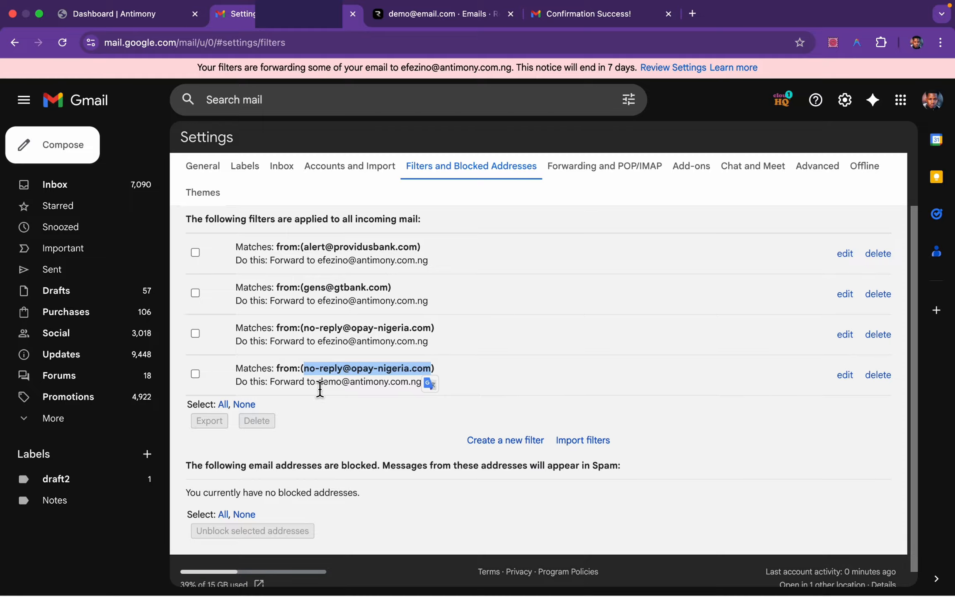
{"action": "left_click_drag", "start_coordinate": [317, 383], "coordinate": [436, 399]}
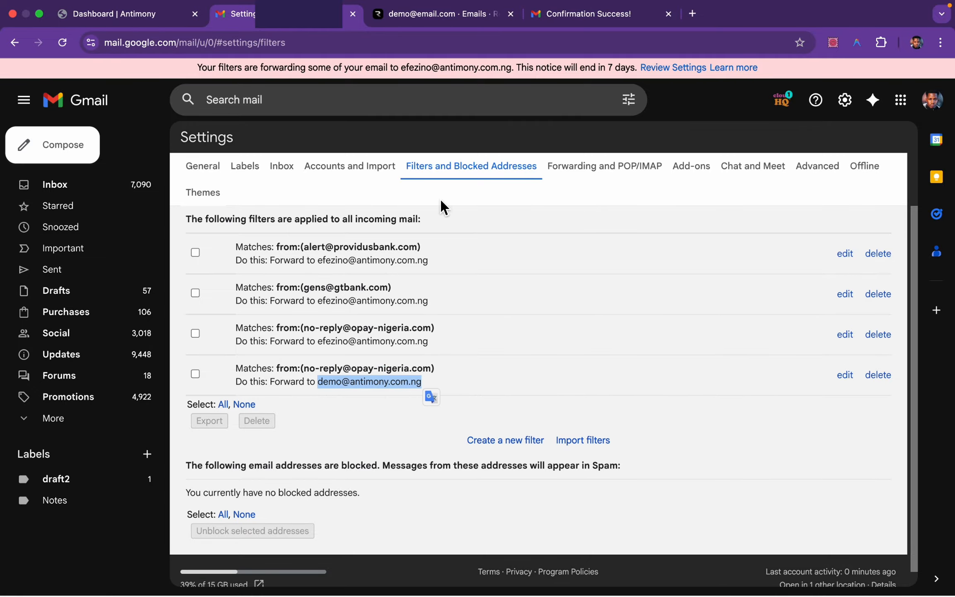
Switch to the Antimony dashboard, finish the welcome setup, and preview the dashboard with sample data.
{"action": "left_click", "coordinate": [156, 23]}
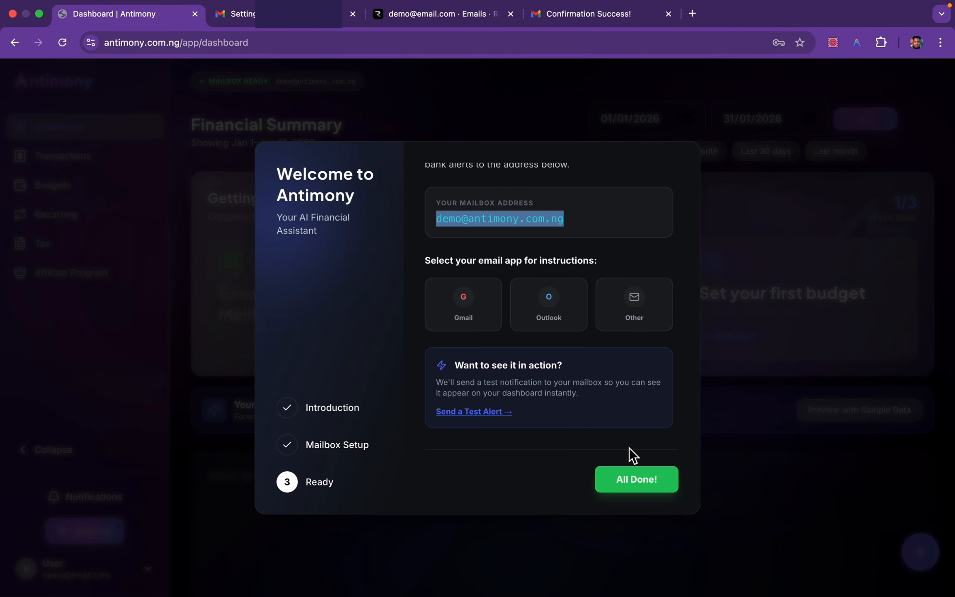
{"action": "left_click", "coordinate": [650, 486]}
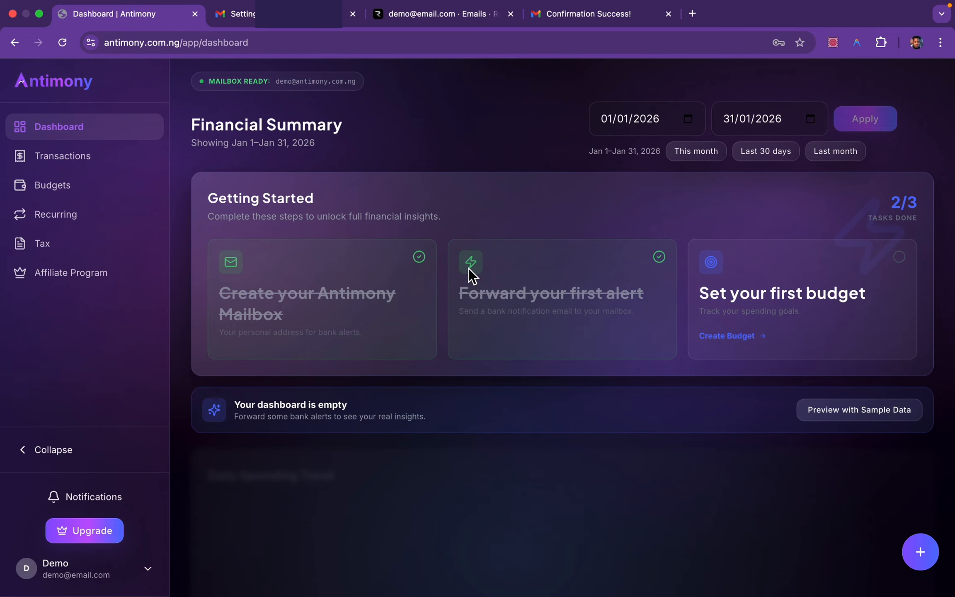
{"action": "scroll", "coordinate": [469, 268], "scroll_direction": "down", "scroll_amount": 3}
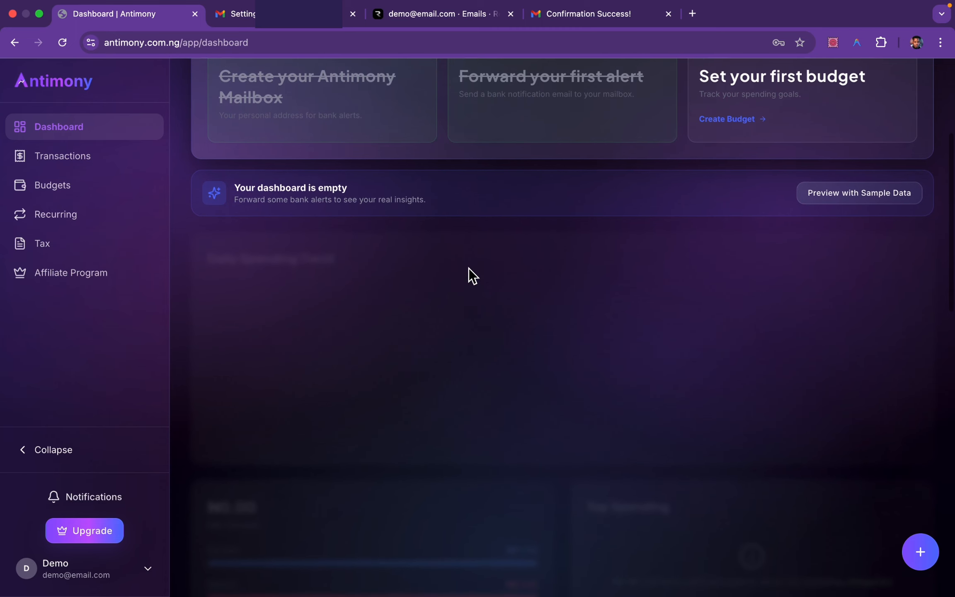
{"action": "scroll", "coordinate": [468, 268], "scroll_direction": "up", "scroll_amount": 5}
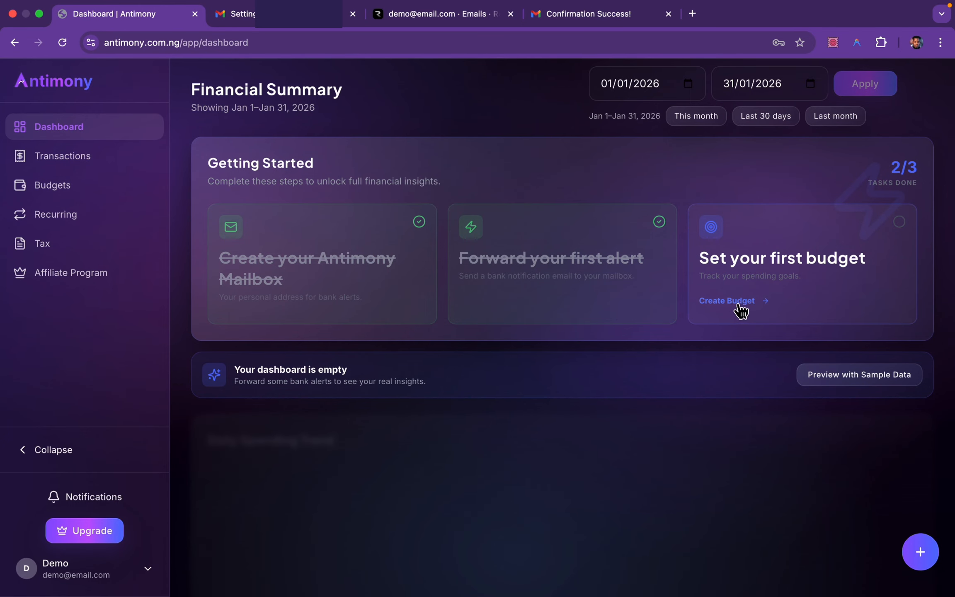
{"action": "scroll", "coordinate": [688, 322], "scroll_direction": "down", "scroll_amount": 3}
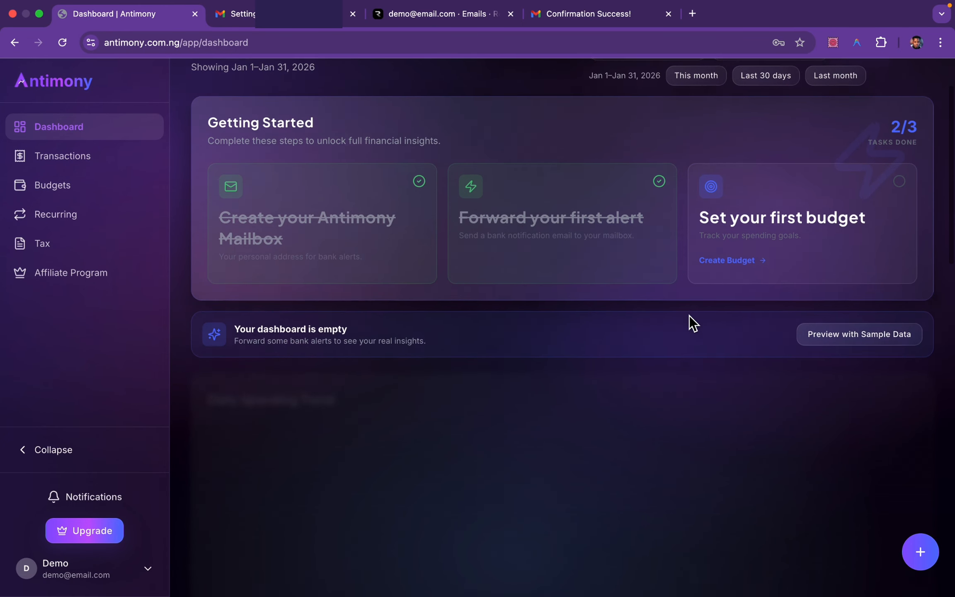
{"action": "left_click", "coordinate": [861, 266]}
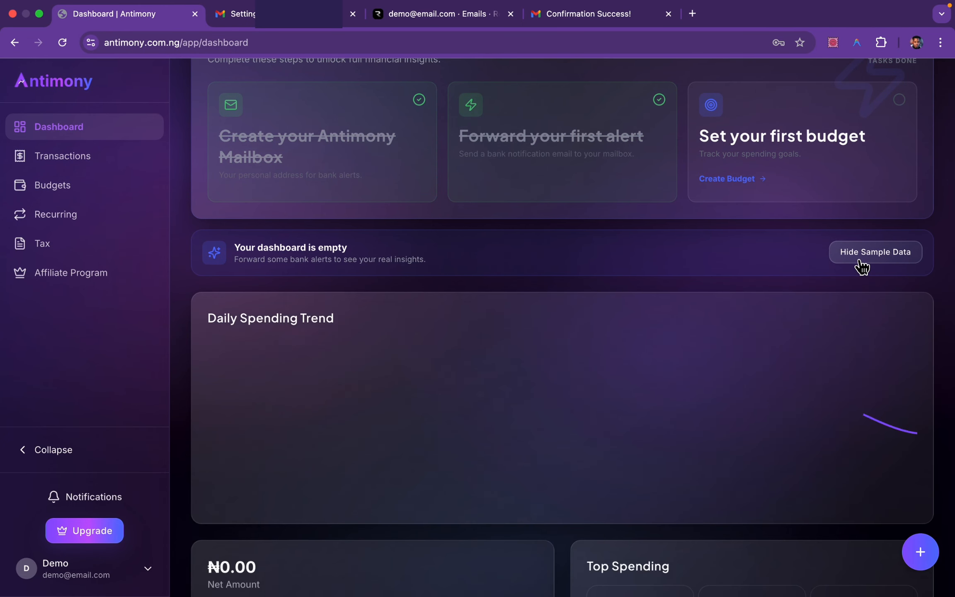
Examine the sample dashboard's spending trend, earnings and spending, top spending, category charts, active budgets and recent transactions.
{"action": "scroll", "coordinate": [670, 296], "scroll_direction": "down", "scroll_amount": 2}
{"action": "scroll", "coordinate": [671, 297], "scroll_direction": "down", "scroll_amount": 3}
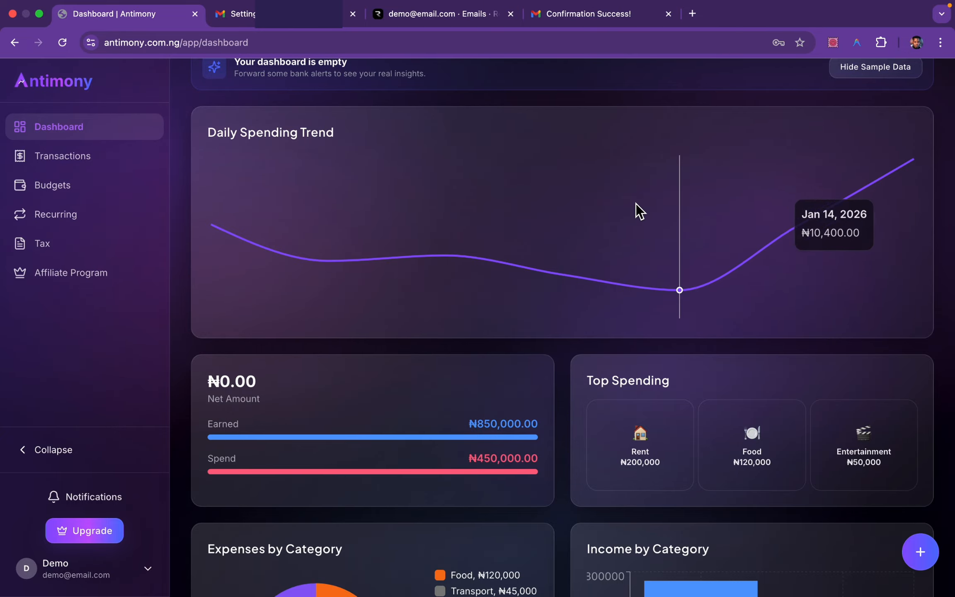
{"action": "scroll", "coordinate": [636, 204], "scroll_direction": "down", "scroll_amount": 4}
{"action": "scroll", "coordinate": [636, 204], "scroll_direction": "down", "scroll_amount": 2}
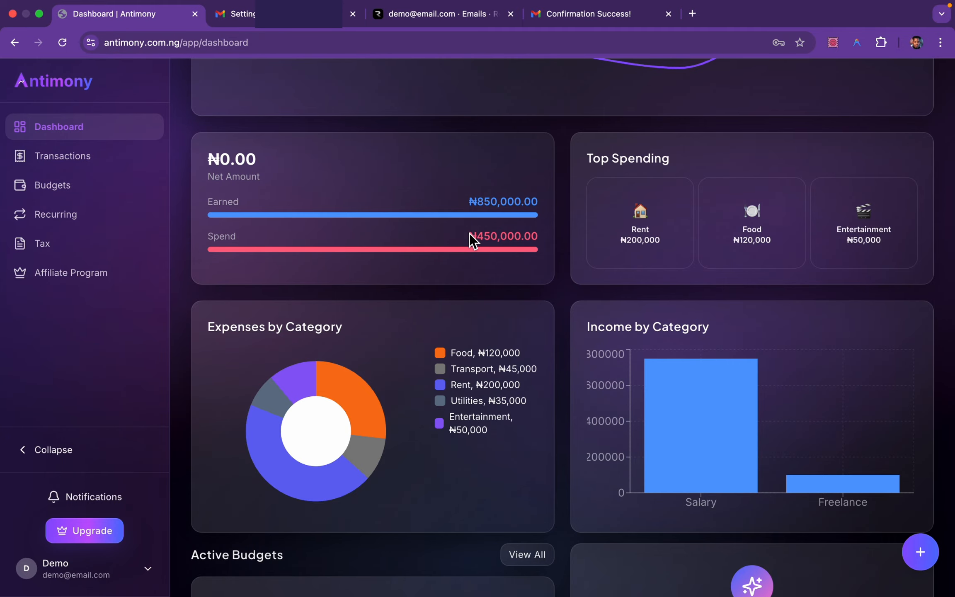
{"action": "scroll", "coordinate": [469, 233], "scroll_direction": "down", "scroll_amount": 1}
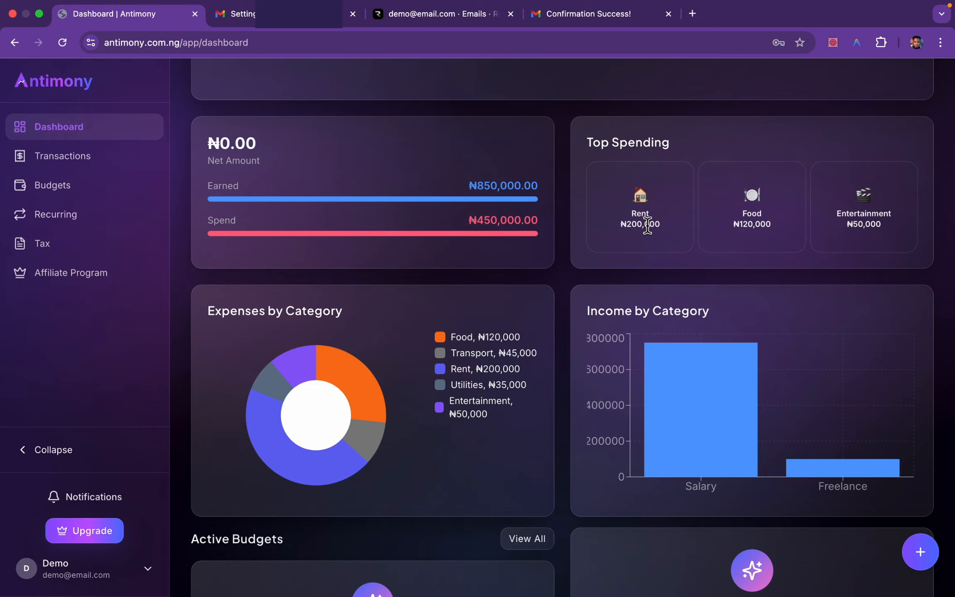
{"action": "scroll", "coordinate": [534, 326], "scroll_direction": "down", "scroll_amount": 5}
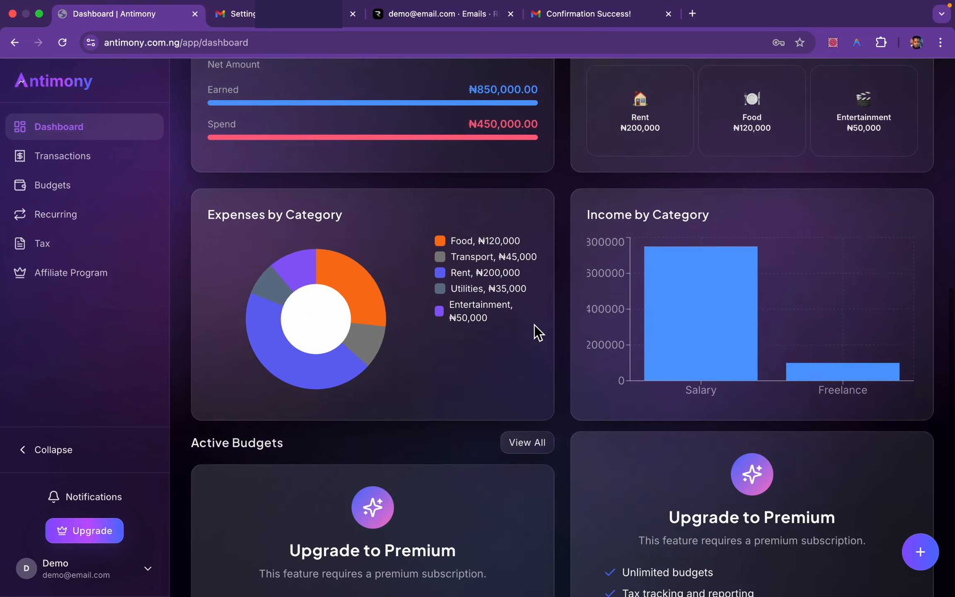
{"action": "scroll", "coordinate": [534, 325], "scroll_direction": "down", "scroll_amount": 1}
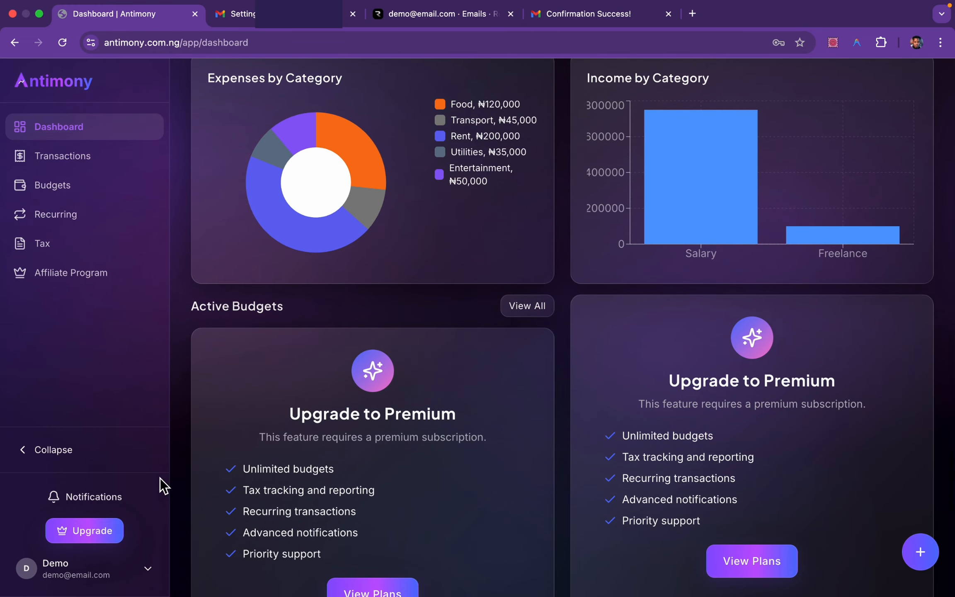
{"action": "scroll", "coordinate": [469, 397], "scroll_direction": "down", "scroll_amount": 5}
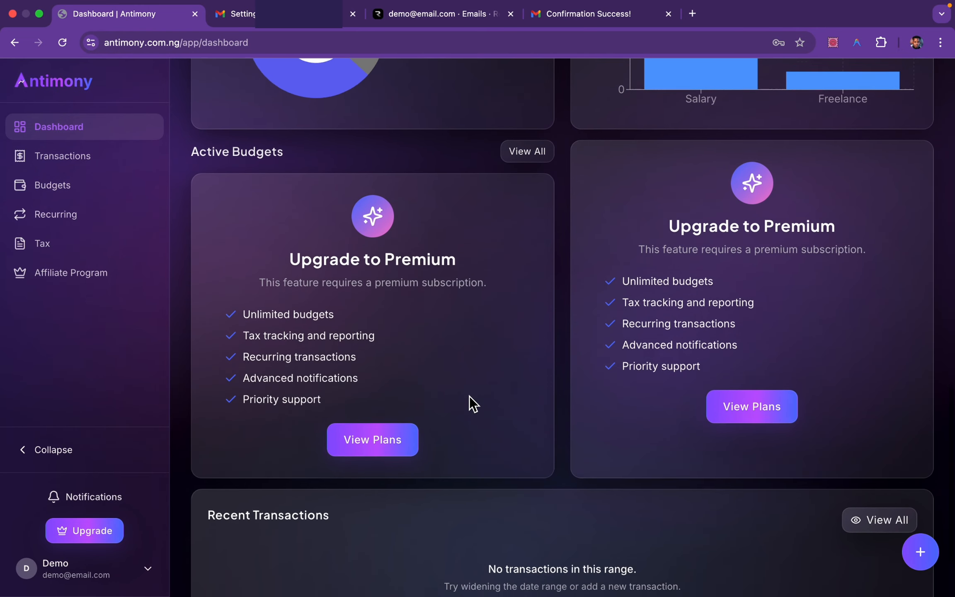
{"action": "scroll", "coordinate": [470, 397], "scroll_direction": "up", "scroll_amount": 14}
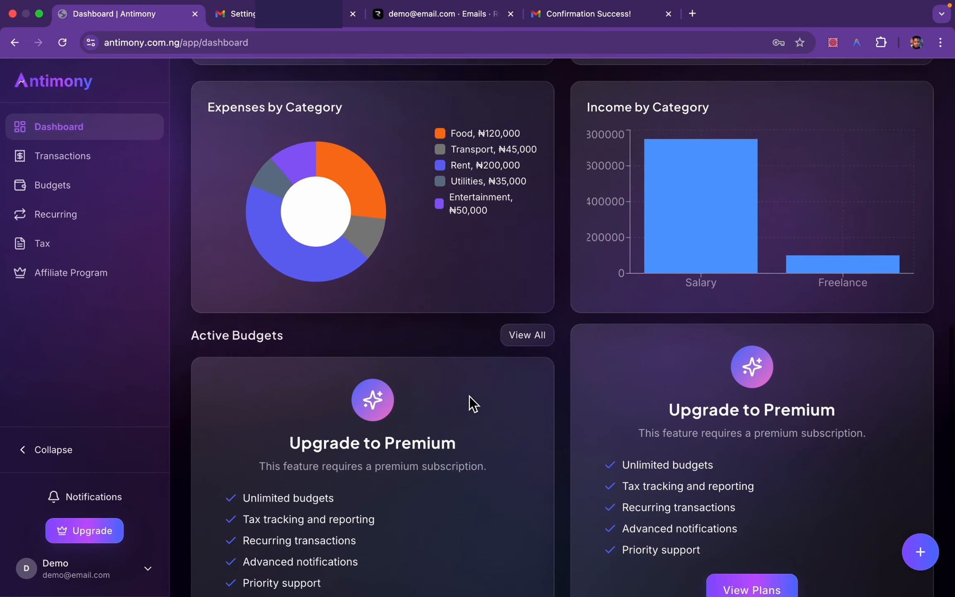
{"action": "scroll", "coordinate": [469, 397], "scroll_direction": "up", "scroll_amount": 13}
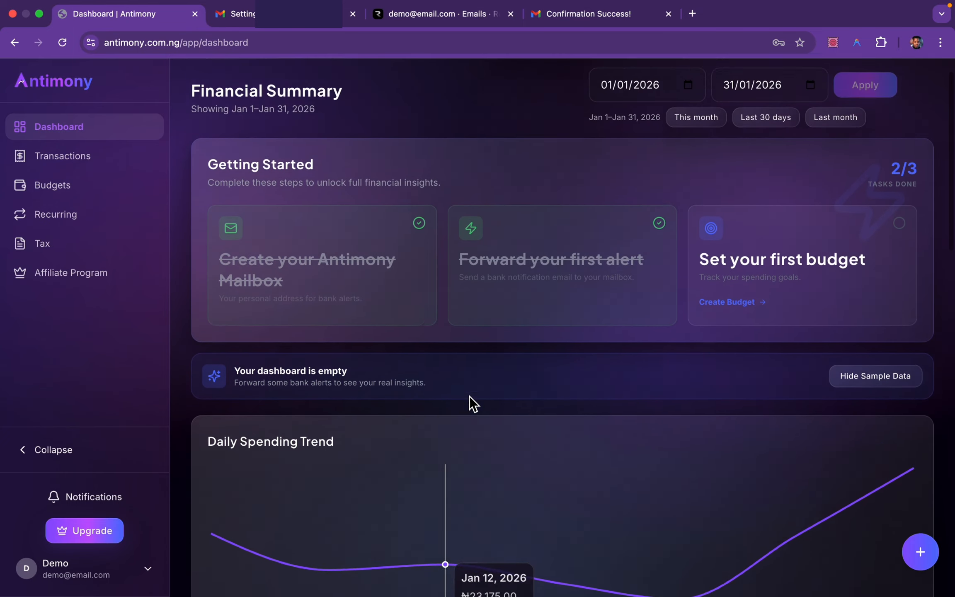